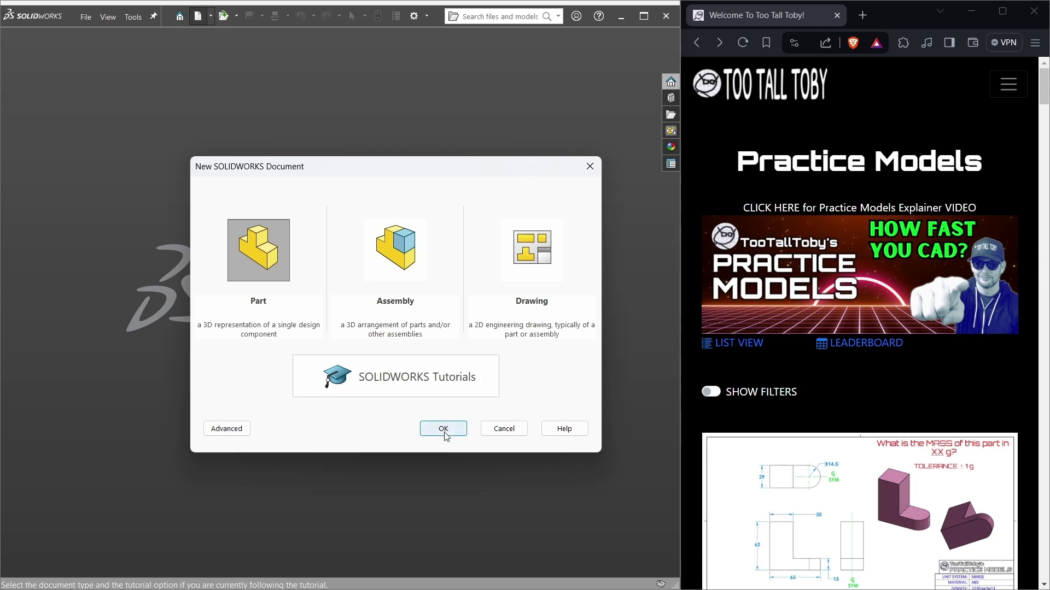
# Step: Scroll the Too Tall Toby practice models to open the 24-01-04 C Clamp Base page
pyautogui.click(443, 430)
pyautogui.scroll(-5, 930, 389)
pyautogui.scroll(-5, 930, 388)
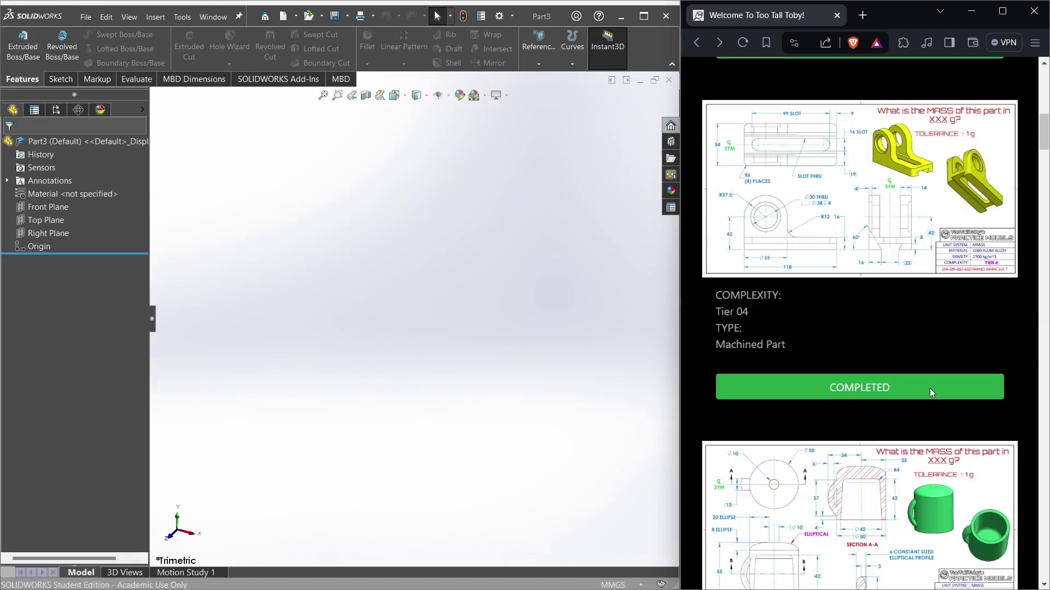
pyautogui.scroll(-4, 930, 388)
pyautogui.scroll(-4, 901, 408)
pyautogui.scroll(-4, 876, 482)
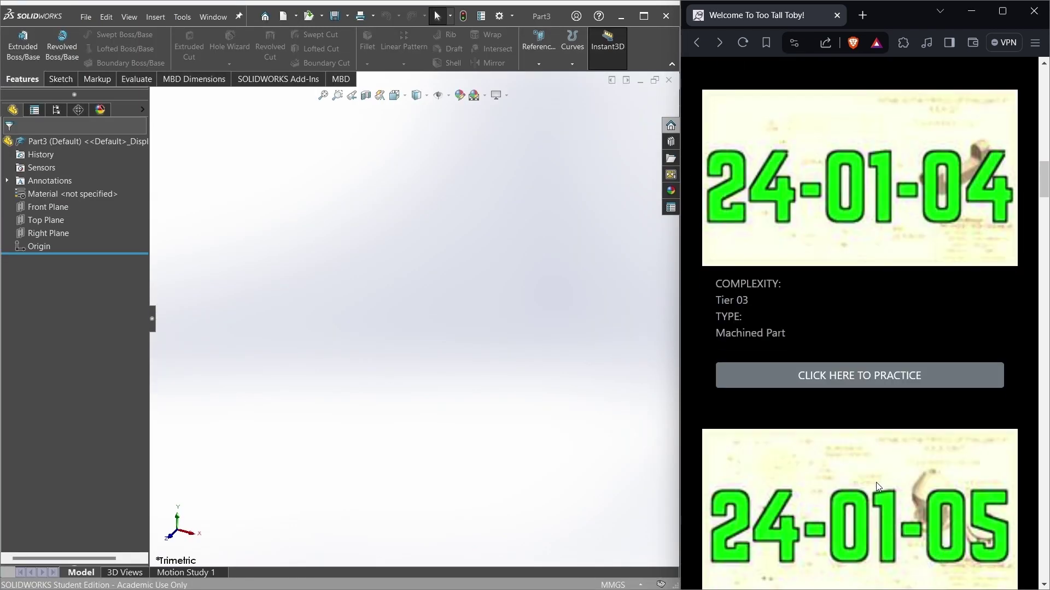
pyautogui.click(882, 385)
# Step: Begin the 24-01-04 practice and reveal its drawing to start the timer
pyautogui.click(54, 208)
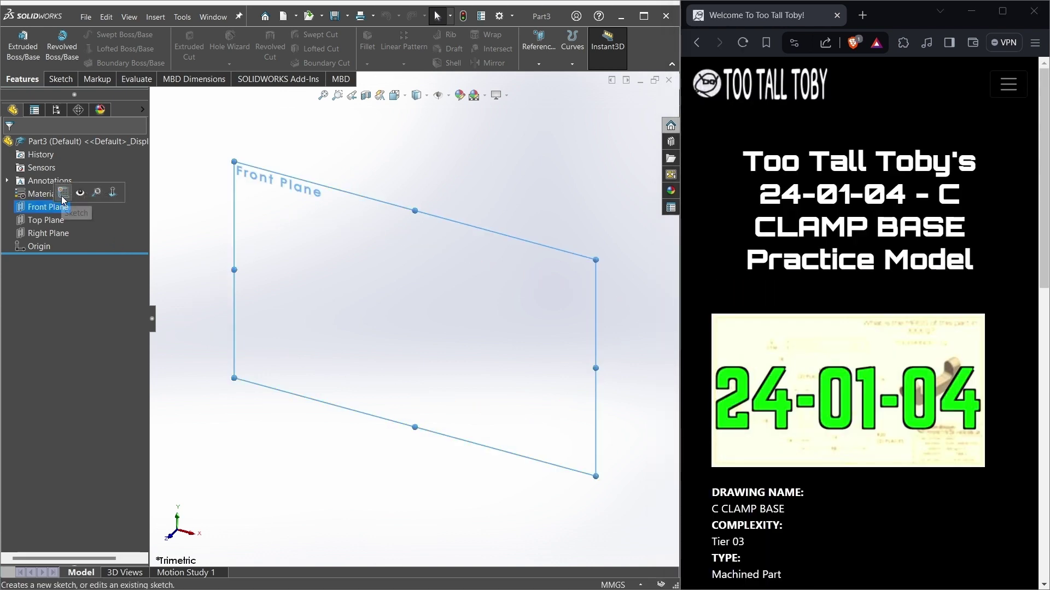
pyautogui.scroll(-8, 853, 295)
pyautogui.scroll(-4, 858, 301)
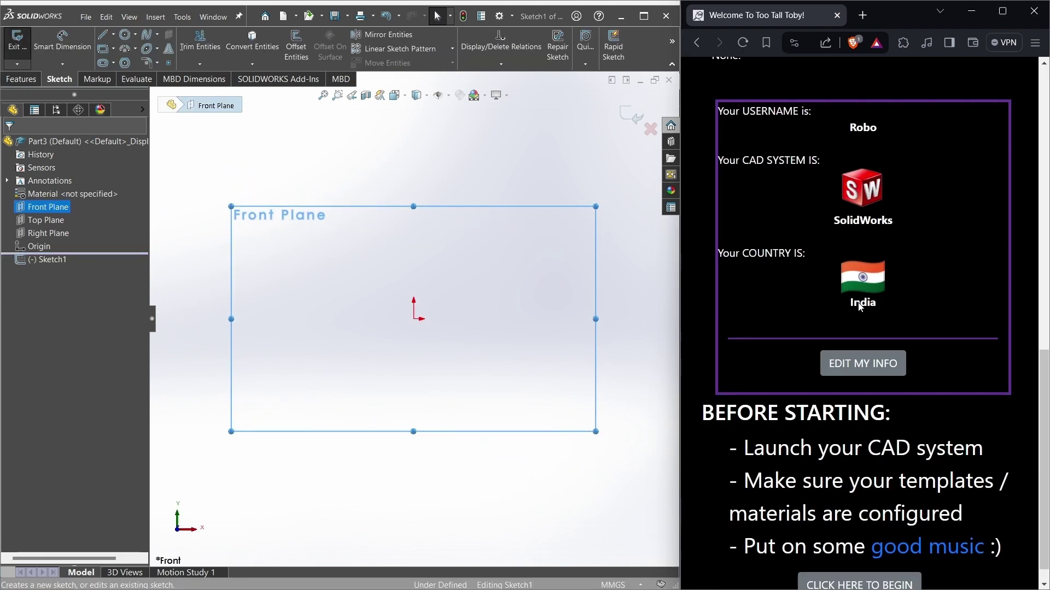
pyautogui.click(857, 563)
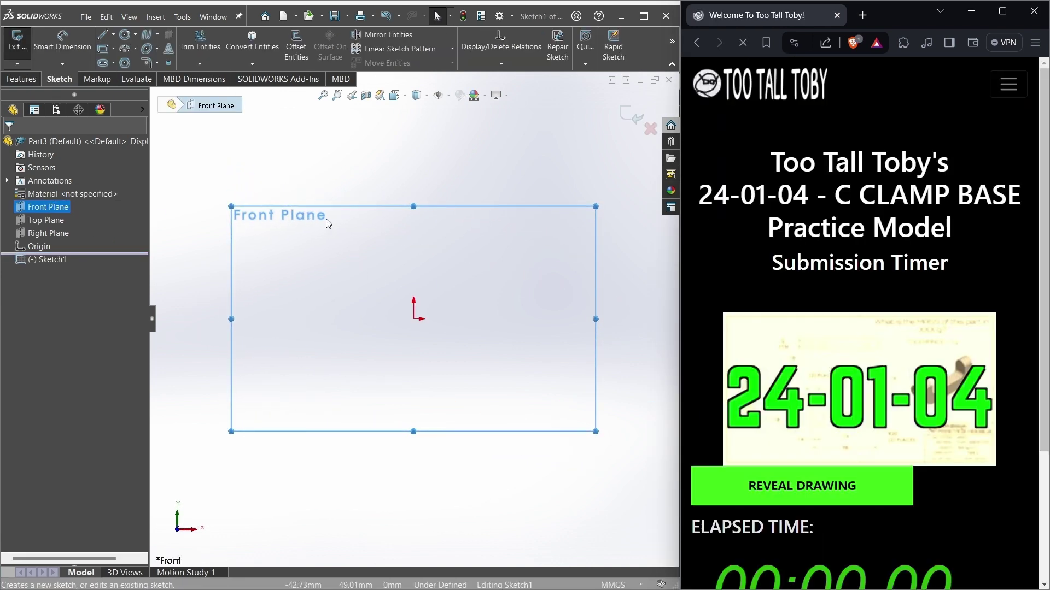
pyautogui.scroll(-3, 782, 356)
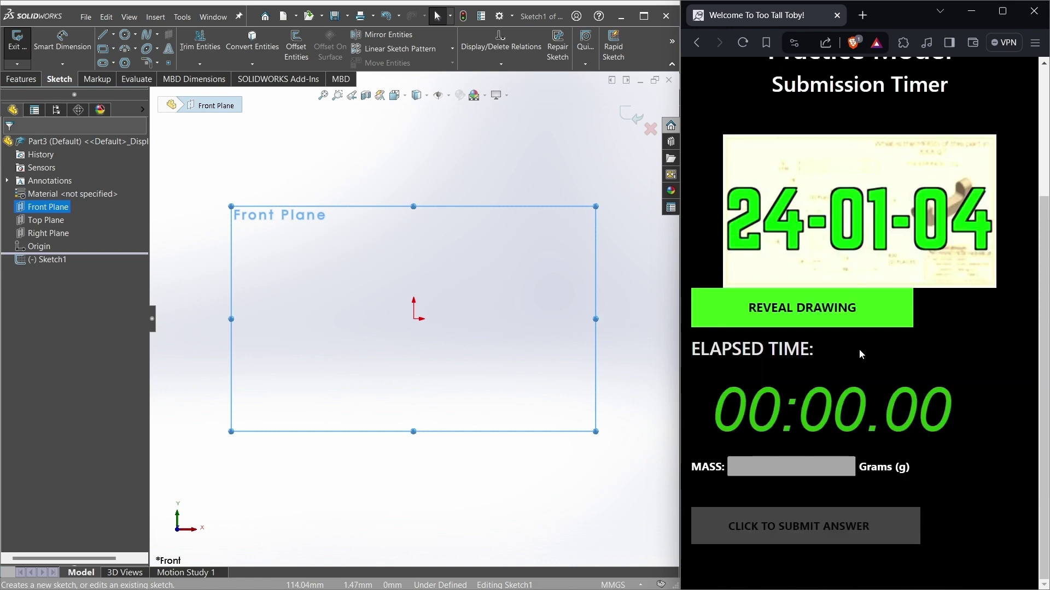
pyautogui.click(807, 326)
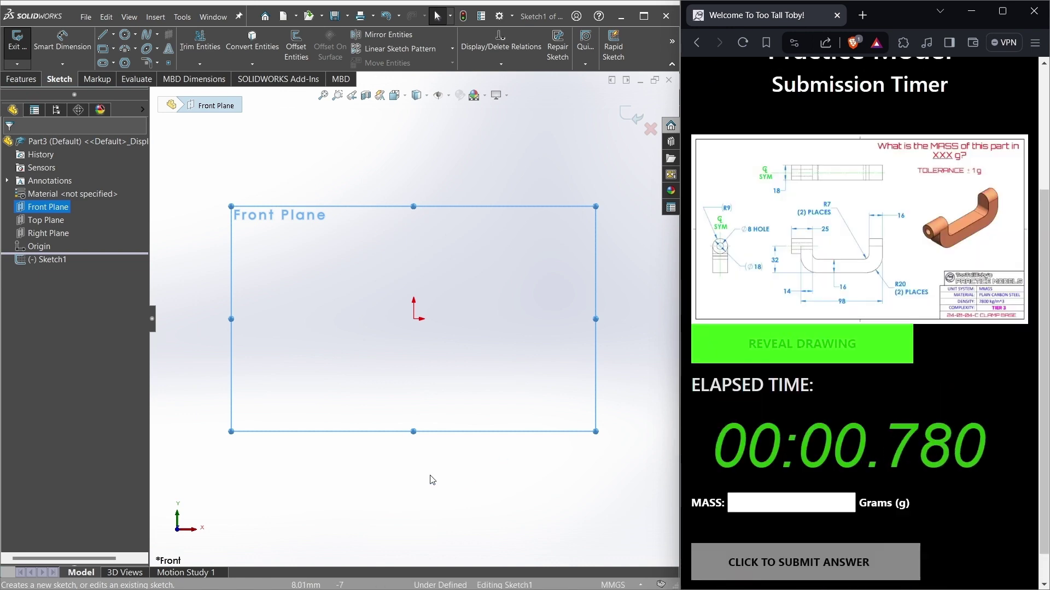
# Step: Sketch a circle centred on the origin and dimension it to Ø18 mm
pyautogui.press('Escape')
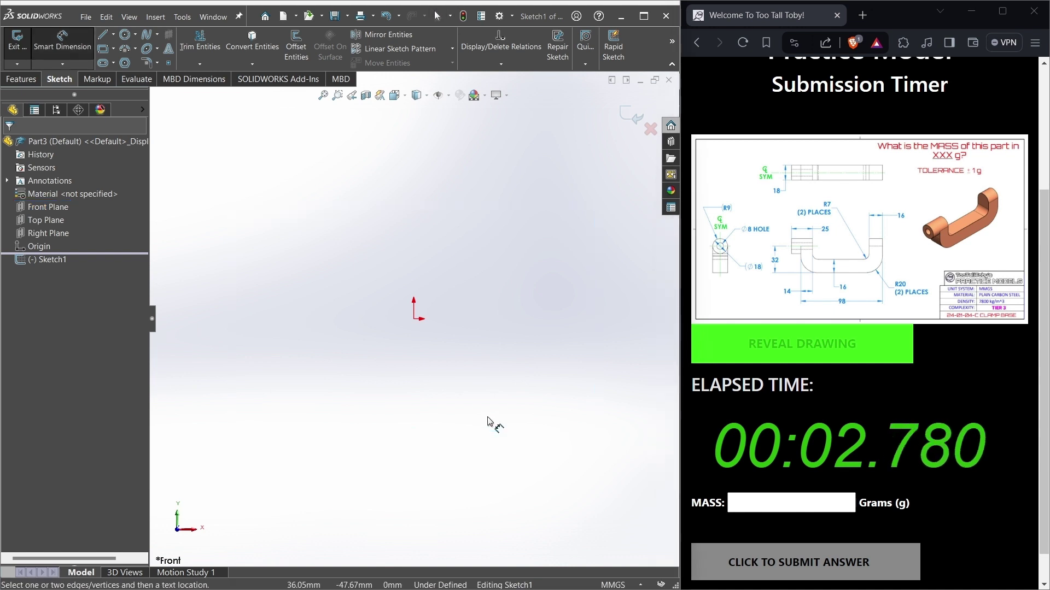
pyautogui.press('c')
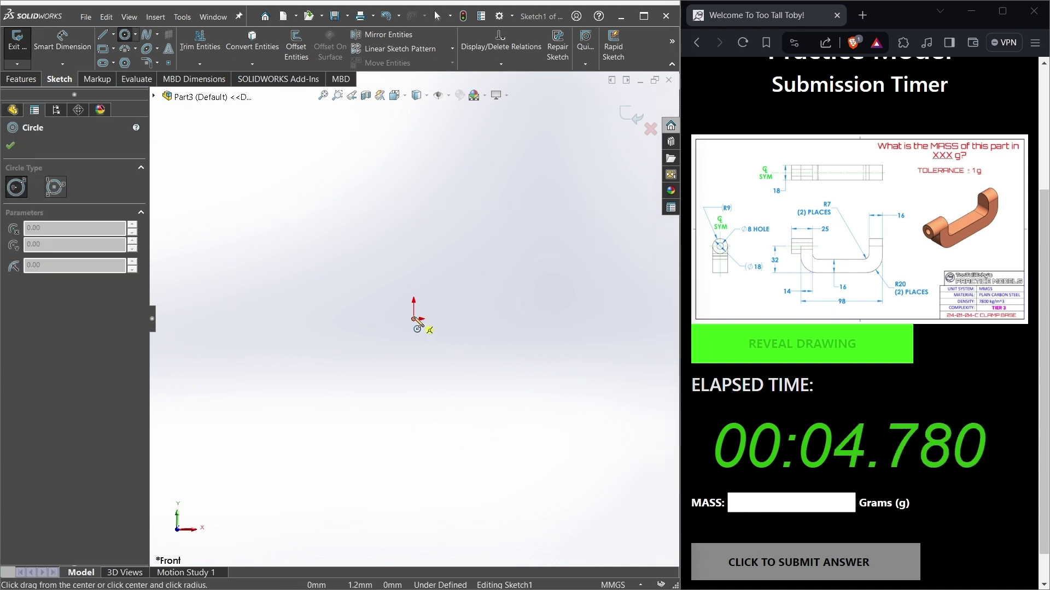
pyautogui.click(414, 319)
pyautogui.click(465, 323)
pyautogui.press('Escape')
pyautogui.press('d')
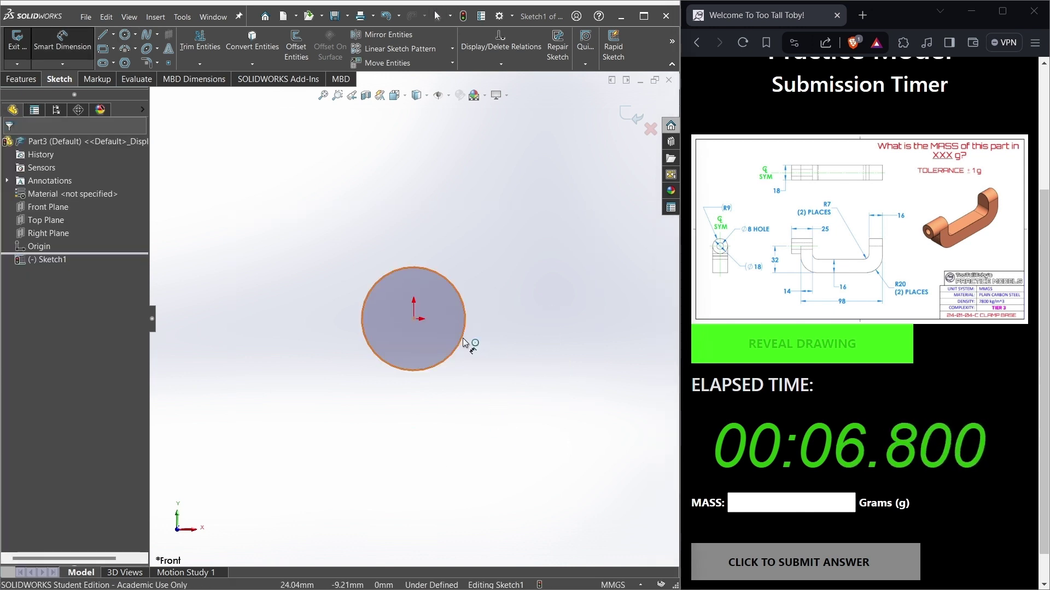
pyautogui.click(462, 340)
pyautogui.click(495, 346)
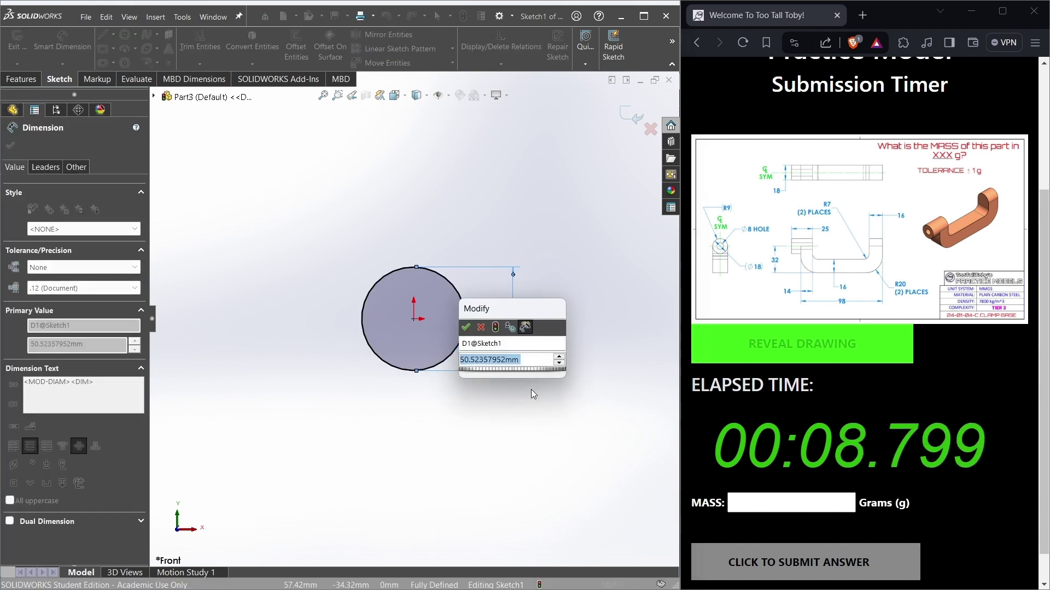
pyautogui.write('18')
pyautogui.press('Return')
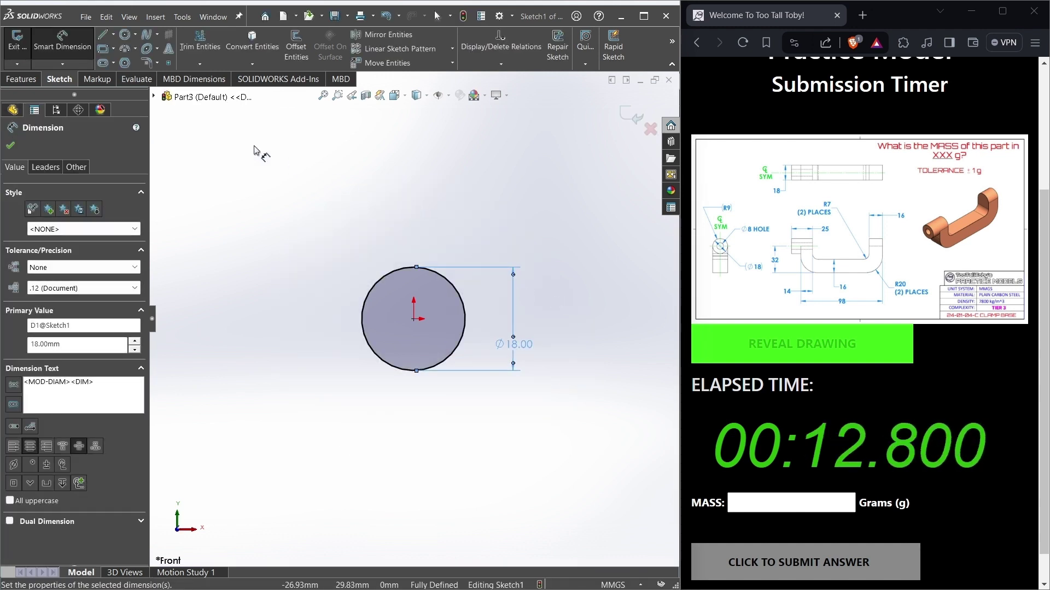
# Step: Extrude the Ø18 circle 109 mm (98+25-14) into Boss-Extrude1
pyautogui.click(21, 78)
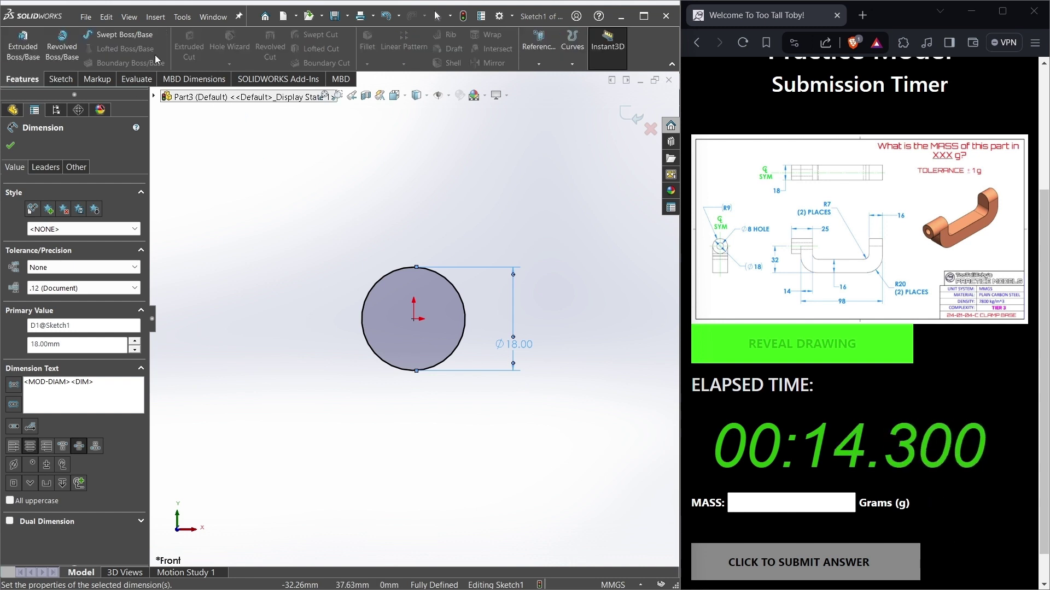
pyautogui.click(24, 52)
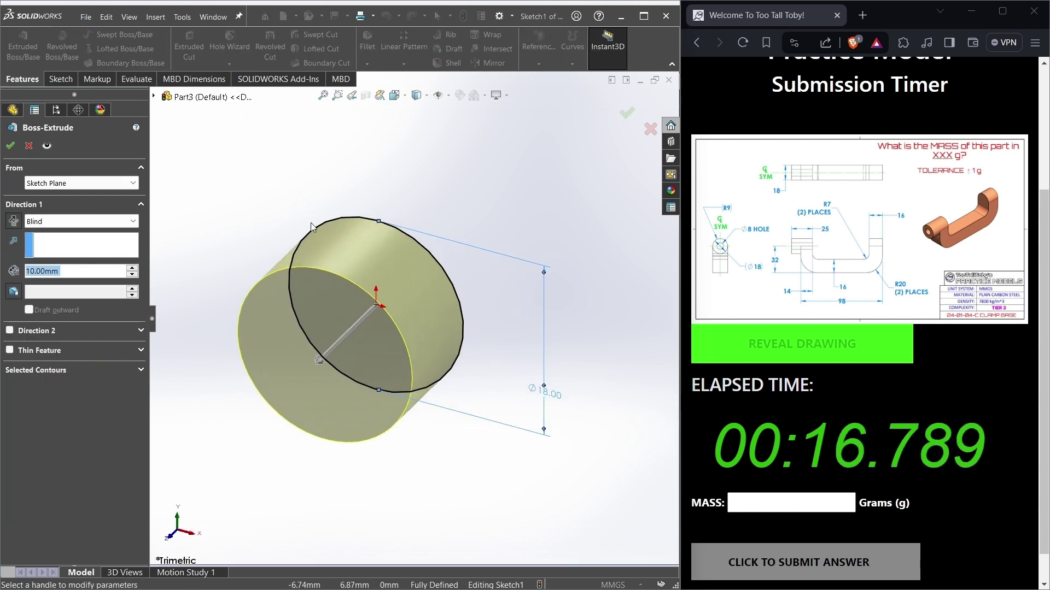
pyautogui.write('98+')
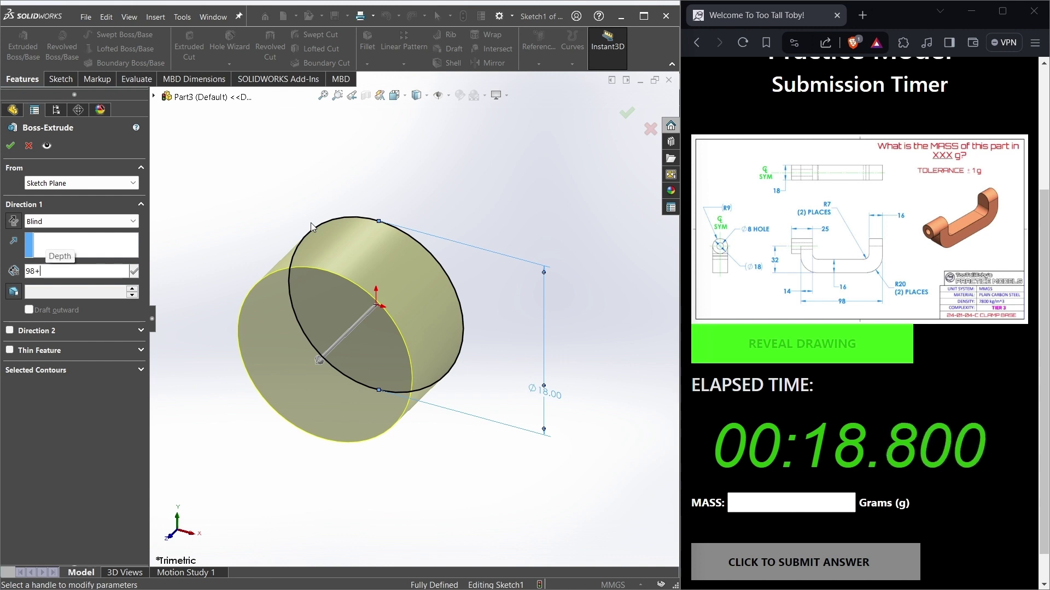
pyautogui.write('25')
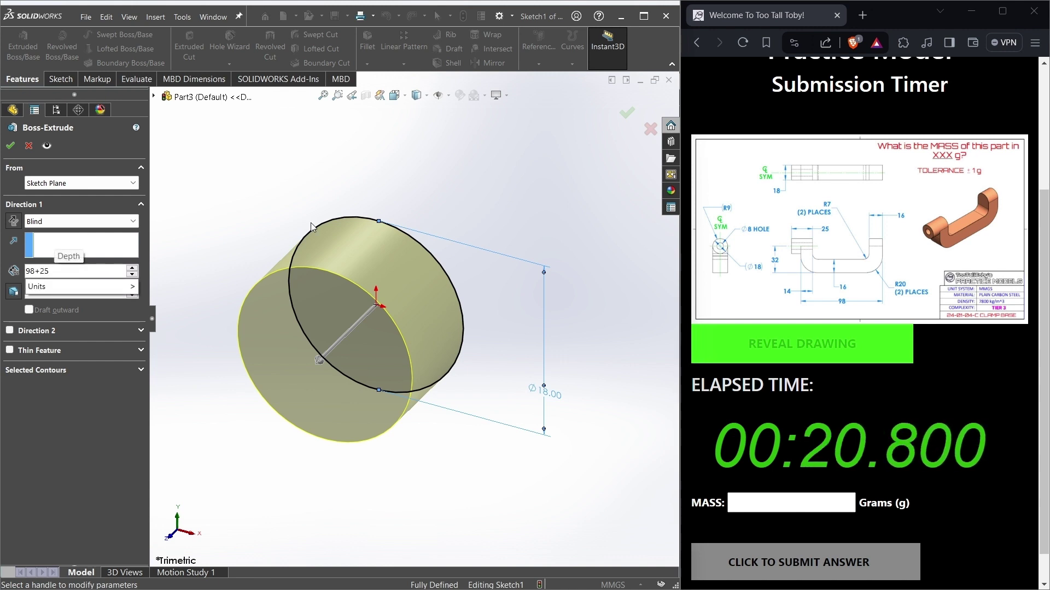
pyautogui.write('-')
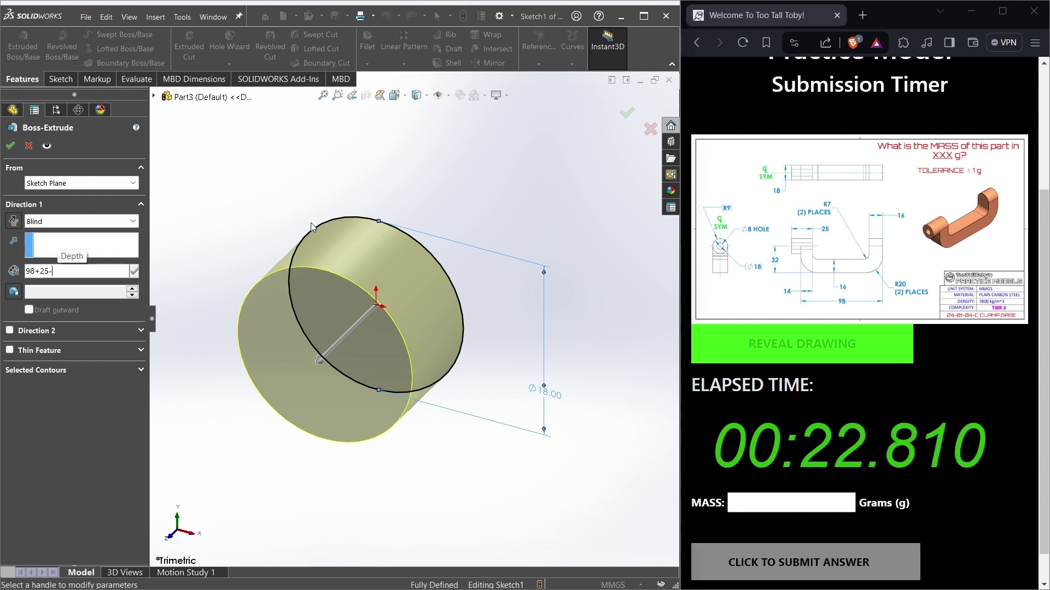
pyautogui.write('14')
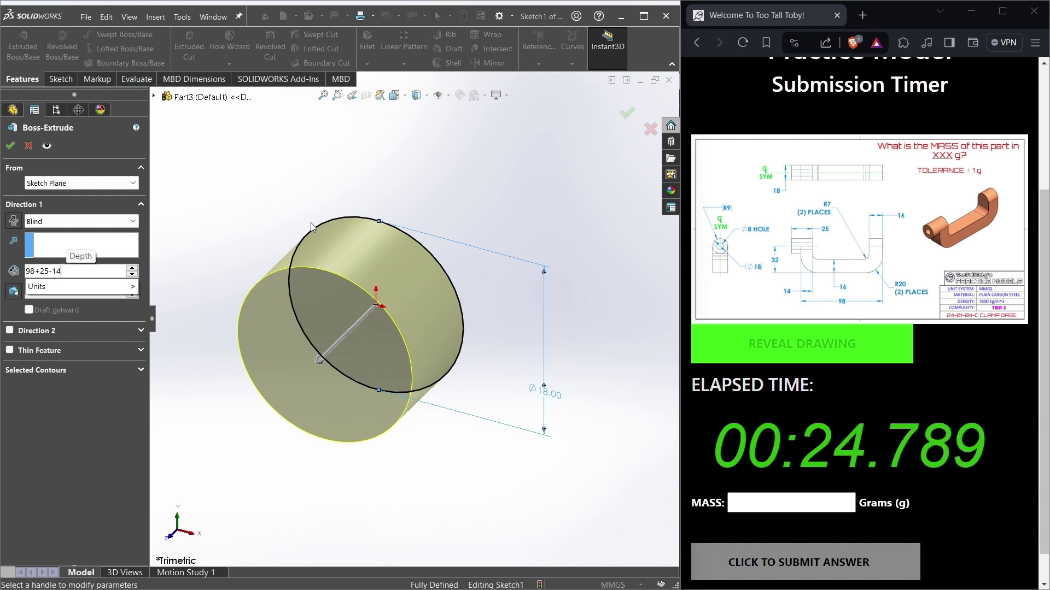
pyautogui.press('Return')
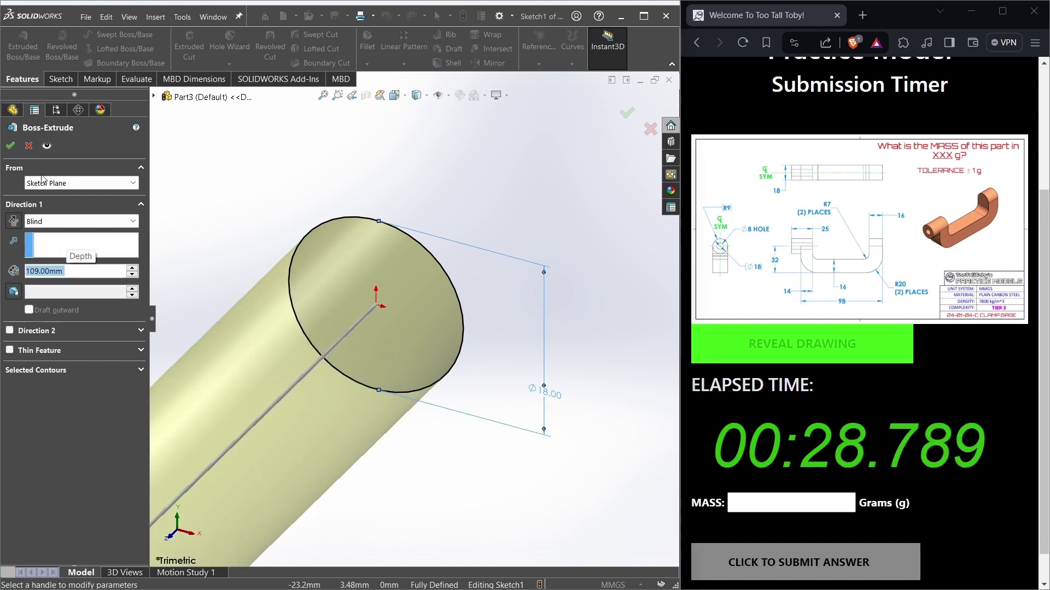
pyautogui.click(626, 115)
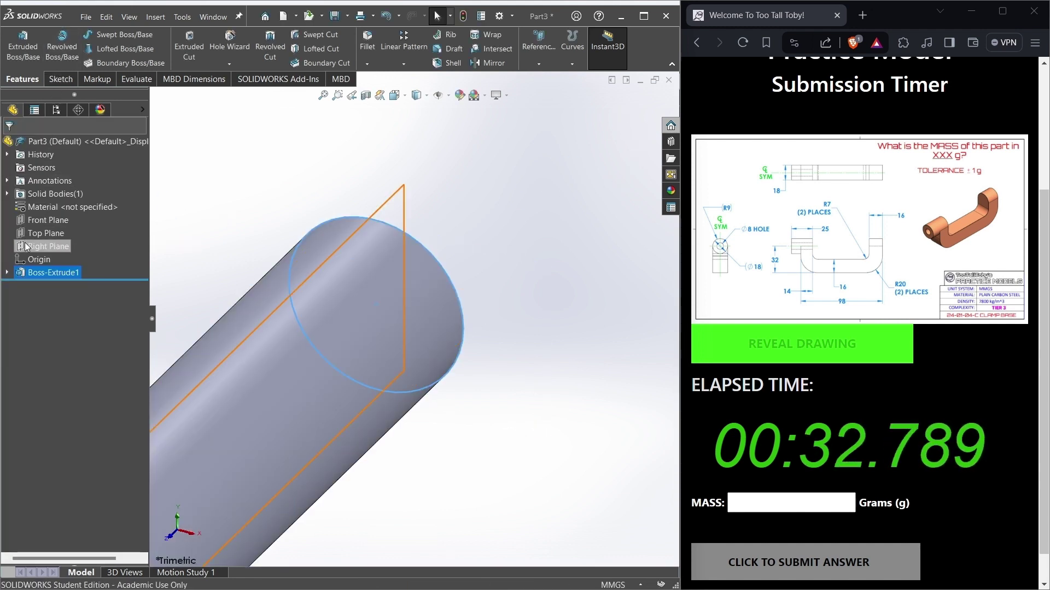
# Step: Sketch a rectangle across the cylinder on the Right Plane
pyautogui.click(48, 246)
pyautogui.click(35, 229)
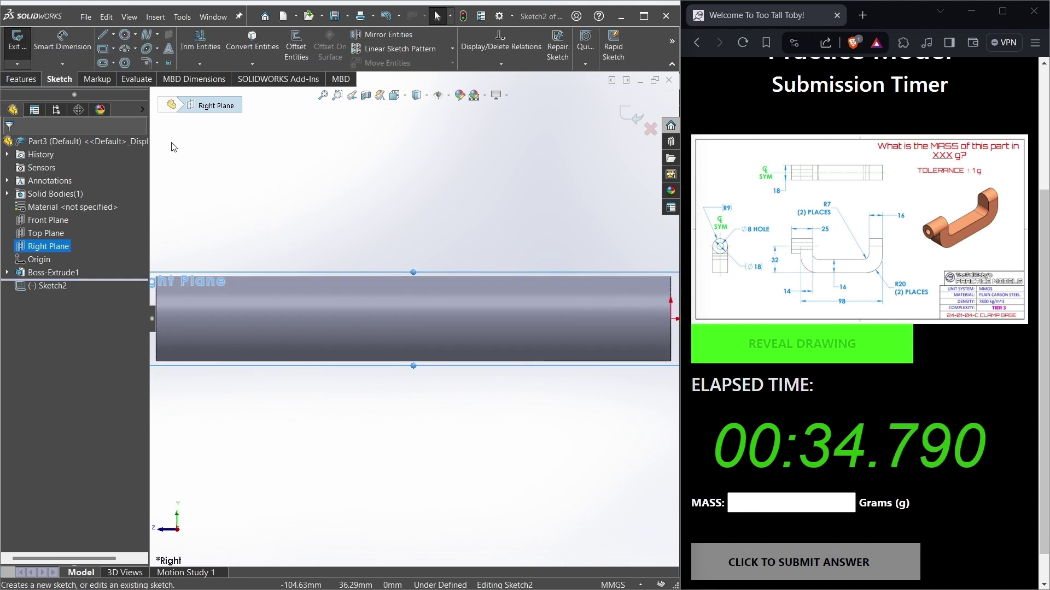
pyautogui.click(107, 51)
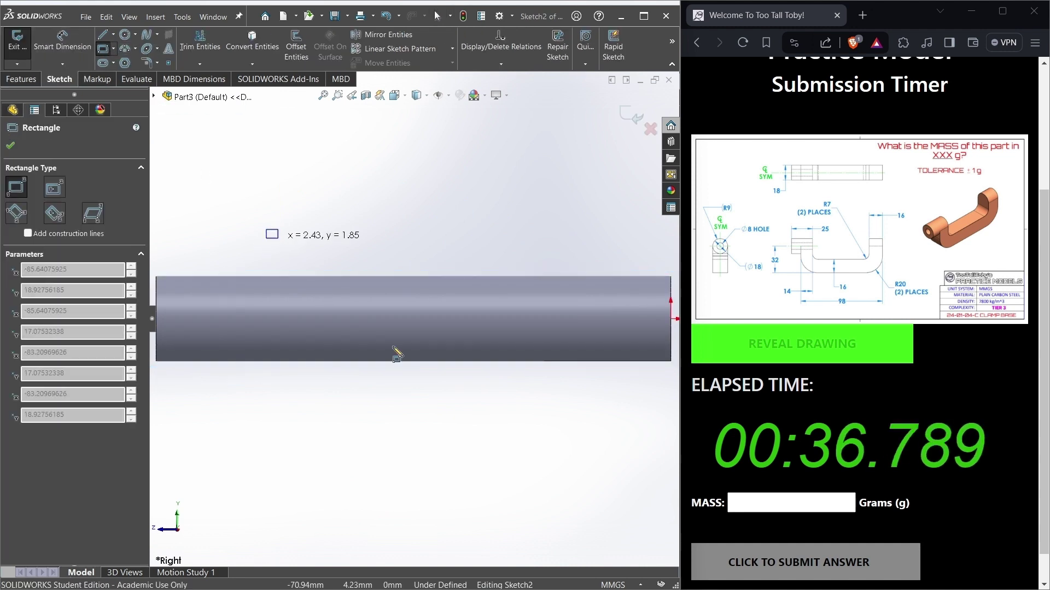
pyautogui.click(266, 229)
pyautogui.click(544, 436)
# Step: Dimension the rectangle 16 mm from the right end and 25 mm from the left end
pyautogui.press('d')
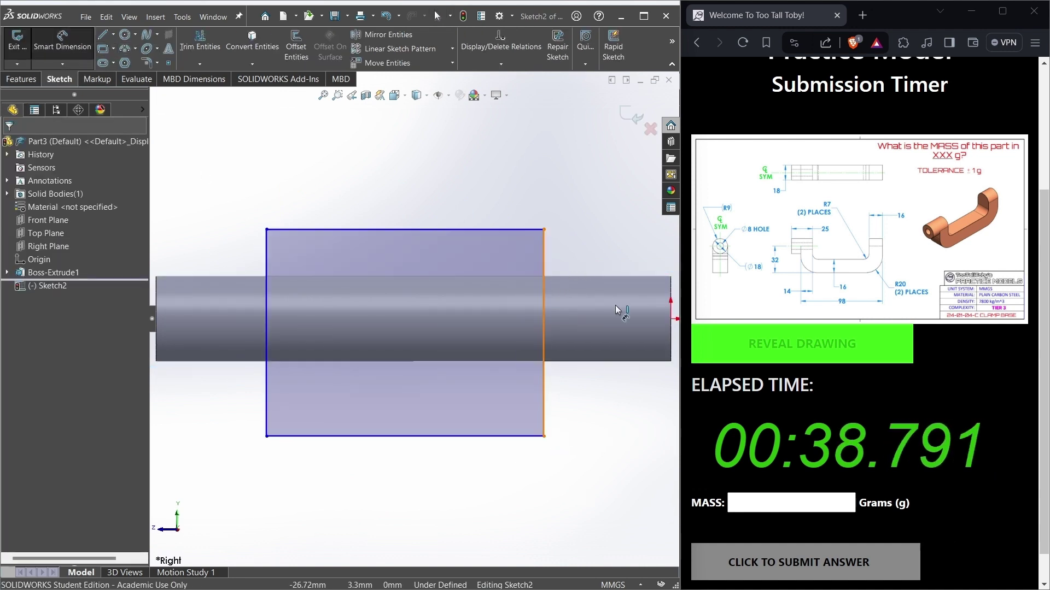
pyautogui.click(671, 295)
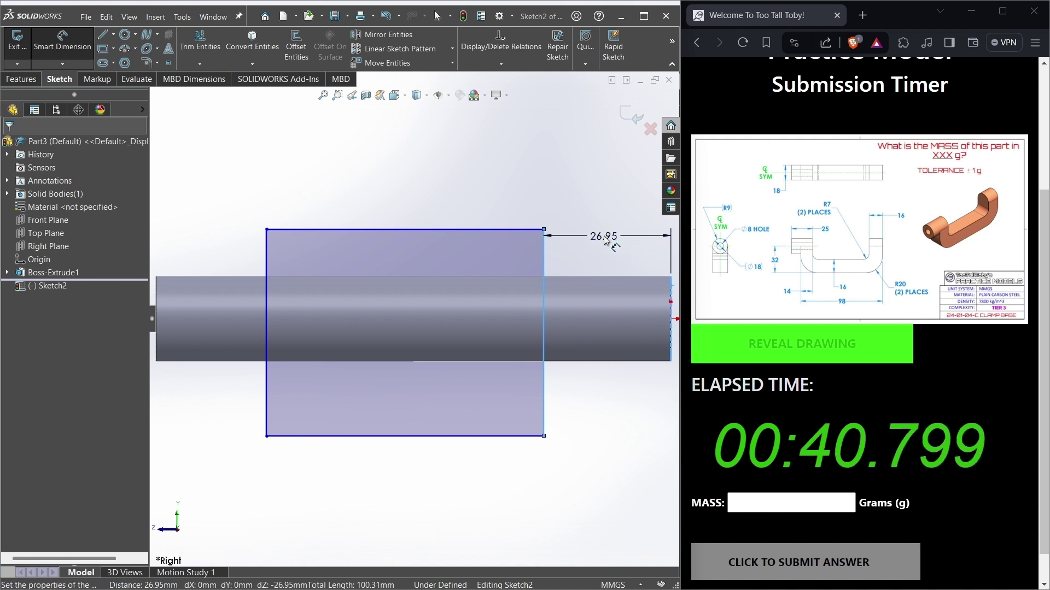
pyautogui.click(605, 241)
pyautogui.write('16')
pyautogui.press('Return')
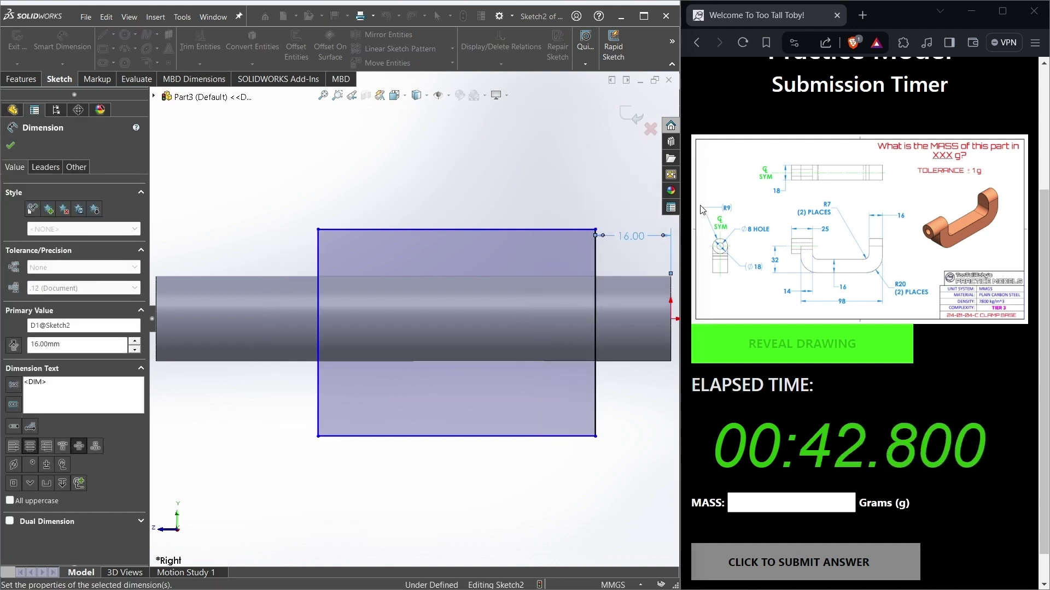
pyautogui.click(319, 257)
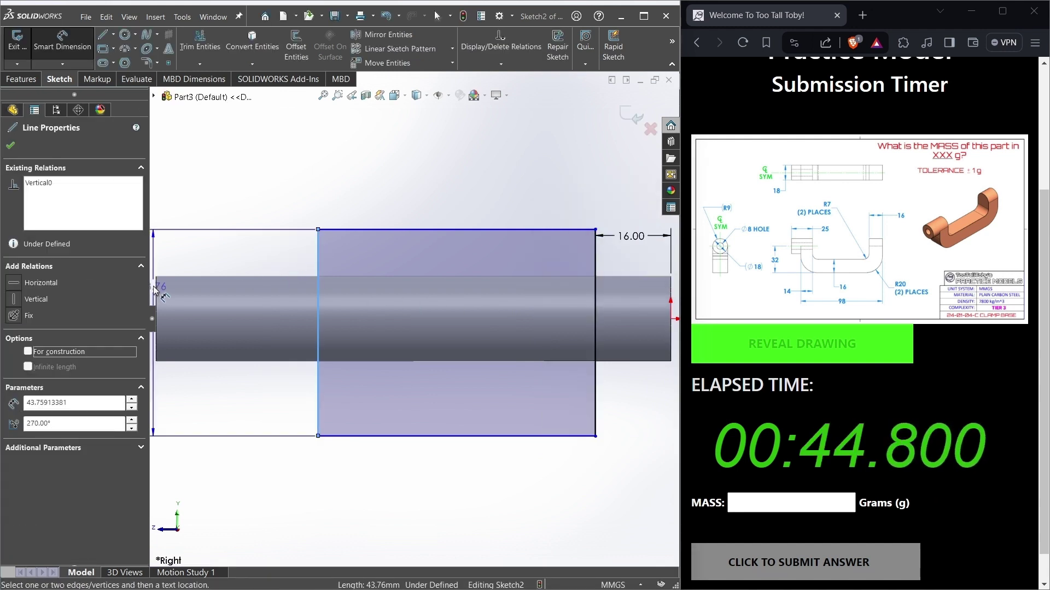
pyautogui.click(156, 293)
pyautogui.click(246, 213)
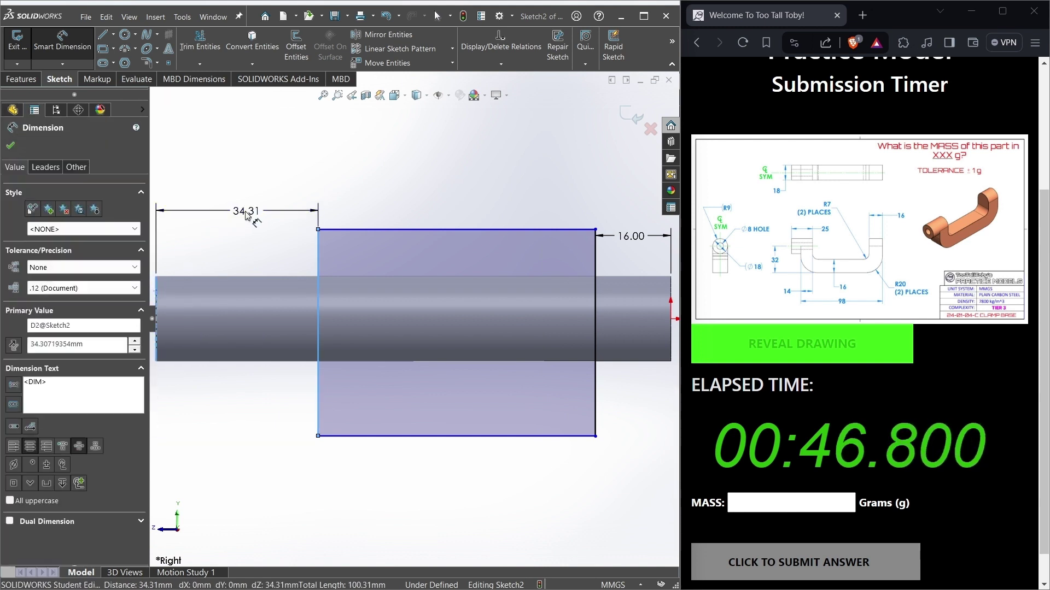
pyautogui.write('25')
pyautogui.press('Return')
pyautogui.press('Escape')
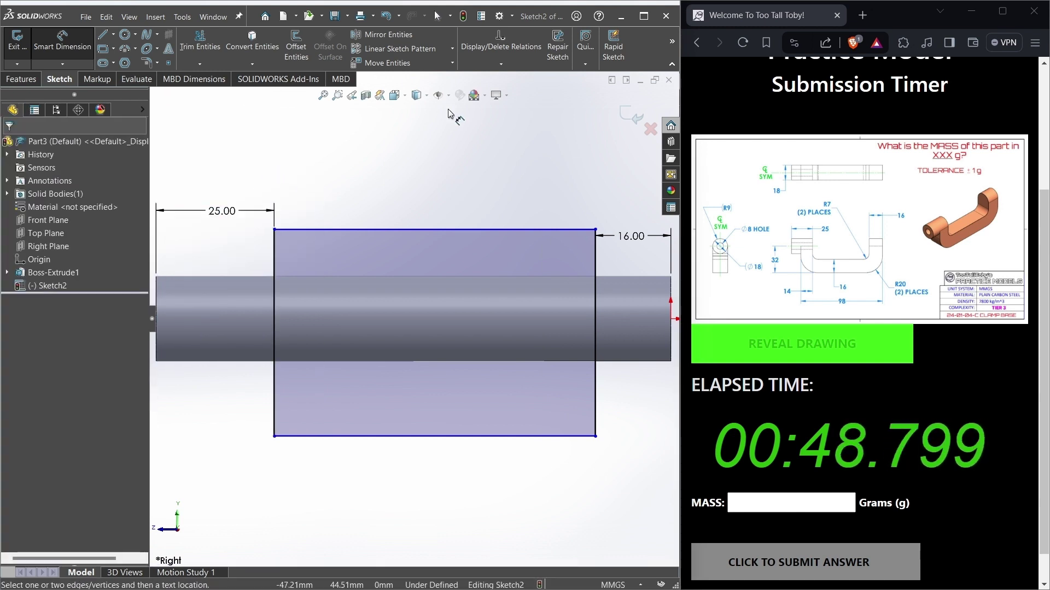
# Step: Cut the rectangle Through All in both directions, keeping all resulting bodies
pyautogui.click(21, 78)
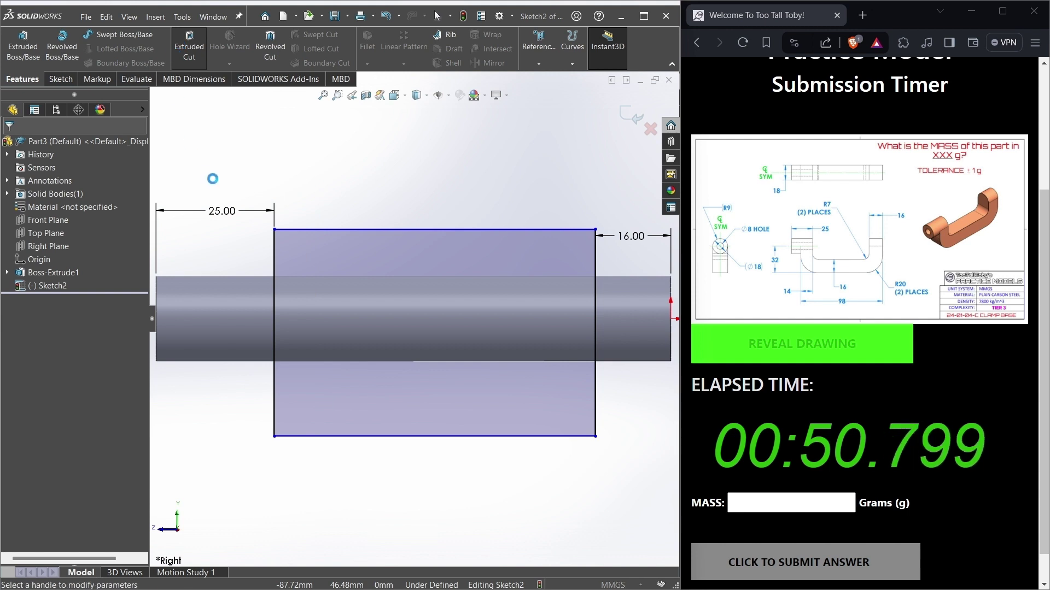
pyautogui.click(77, 223)
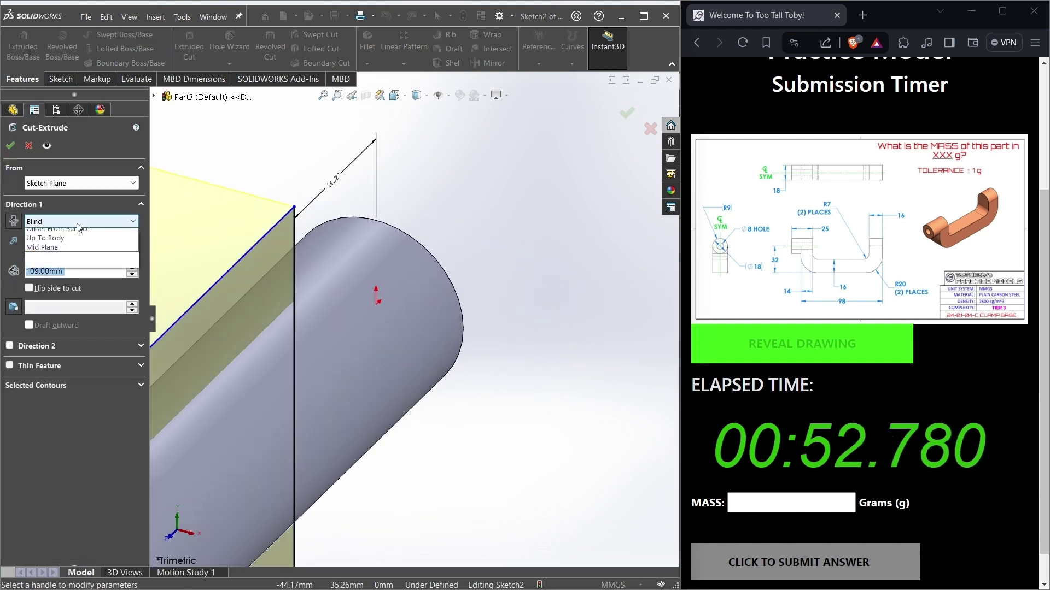
pyautogui.click(46, 246)
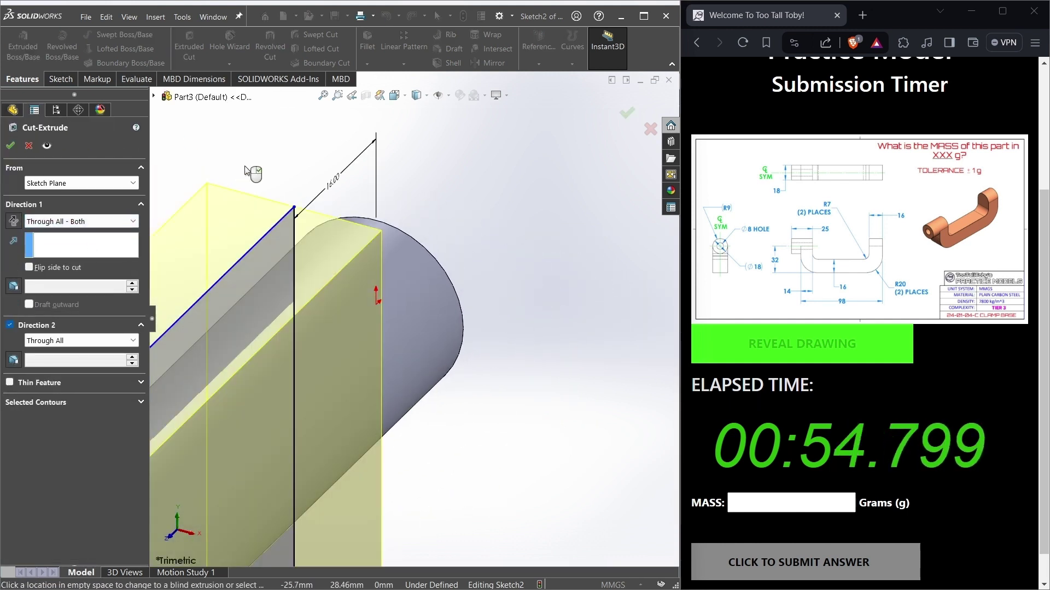
pyautogui.rightClick(245, 168)
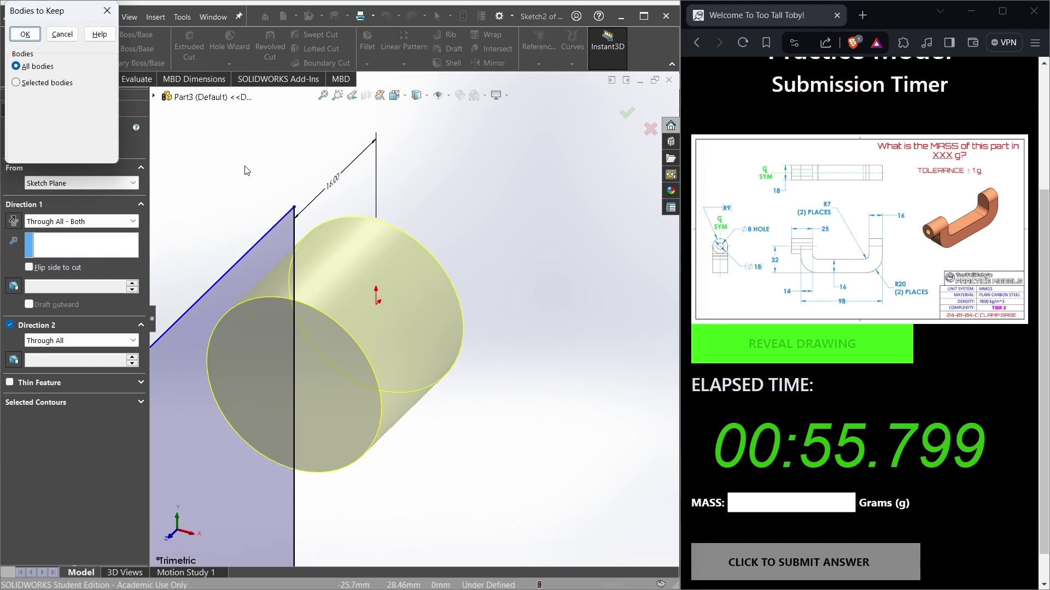
pyautogui.click(29, 37)
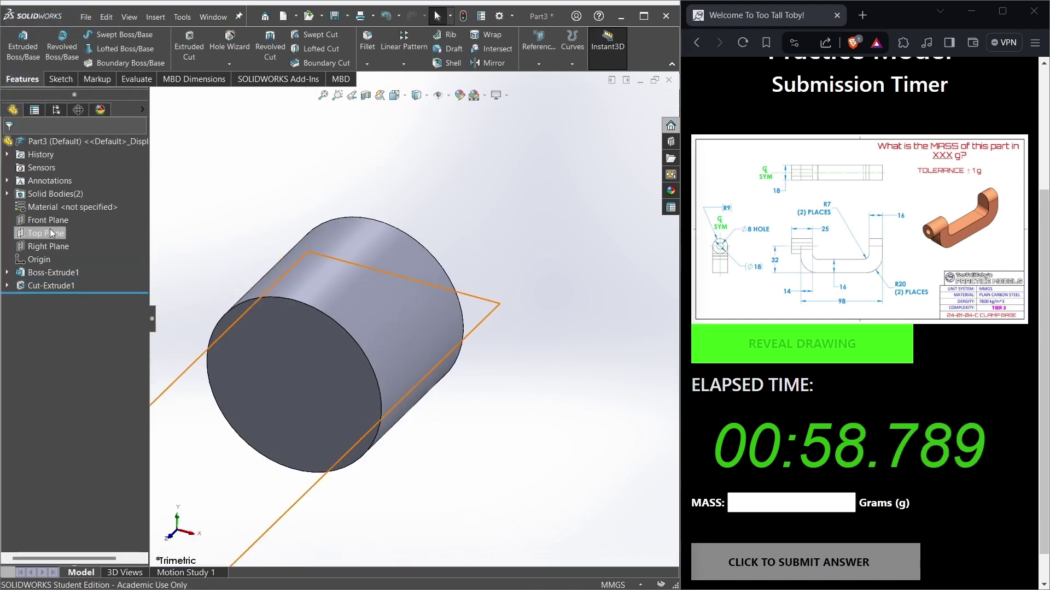
# Step: Start a Right Plane sketch with a construction centerline between the two stub midpoints
pyautogui.click(46, 246)
pyautogui.click(105, 227)
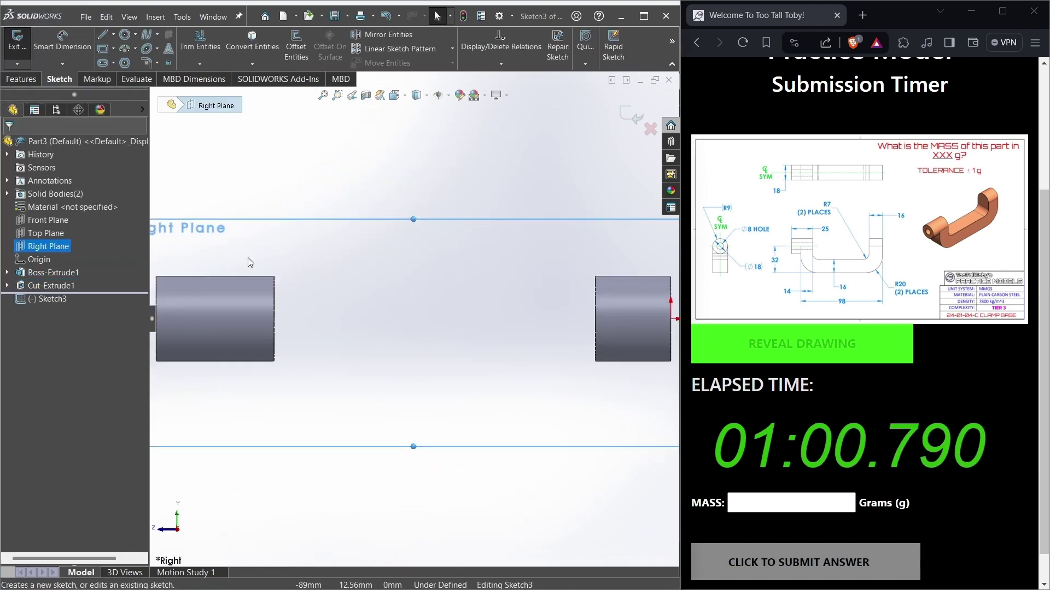
pyautogui.click(113, 34)
pyautogui.click(131, 59)
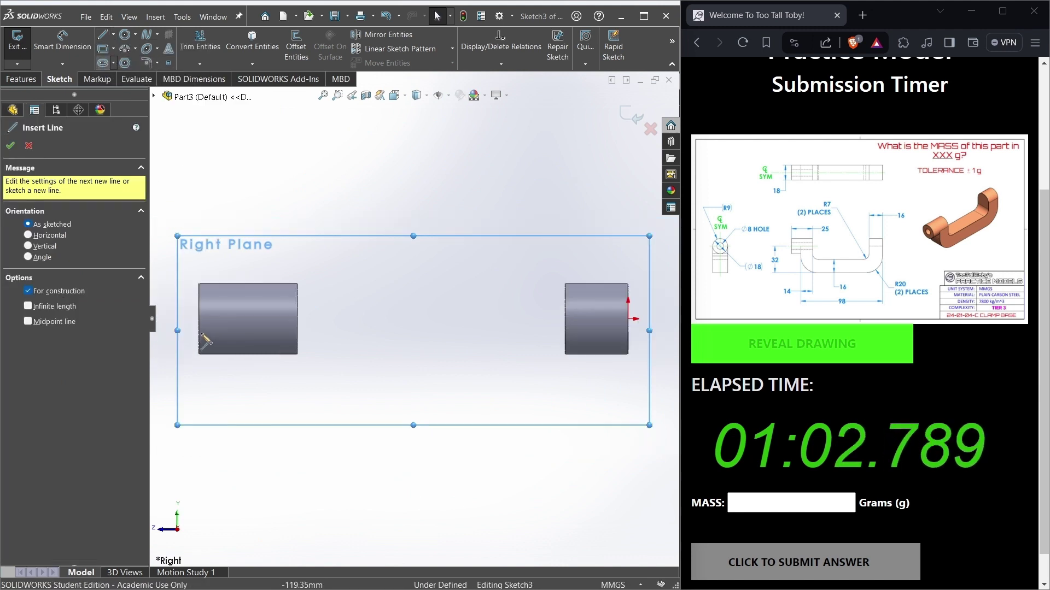
pyautogui.click(236, 318)
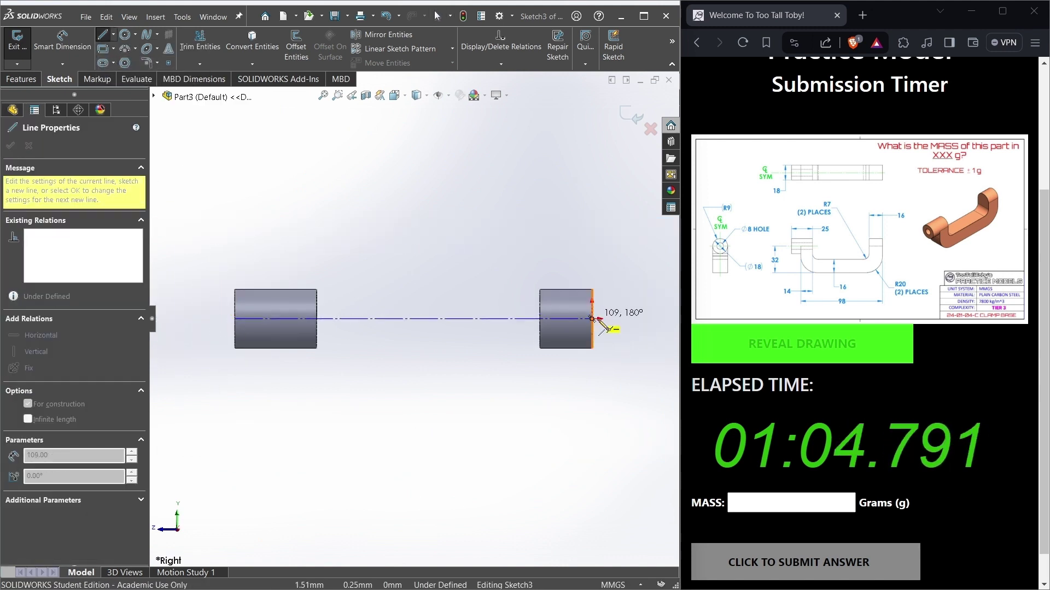
pyautogui.click(592, 319)
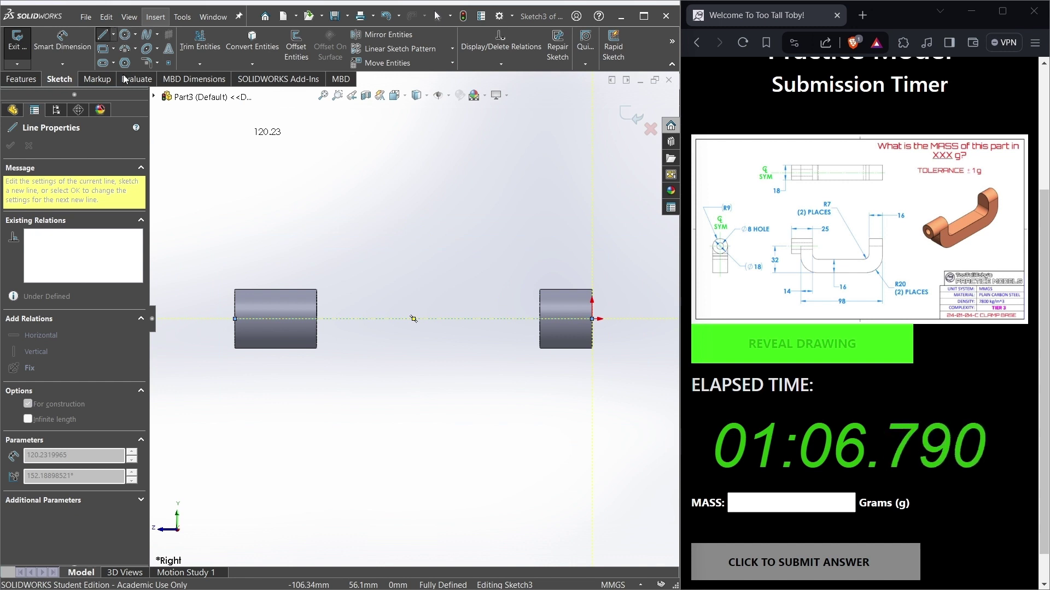
pyautogui.press('Escape')
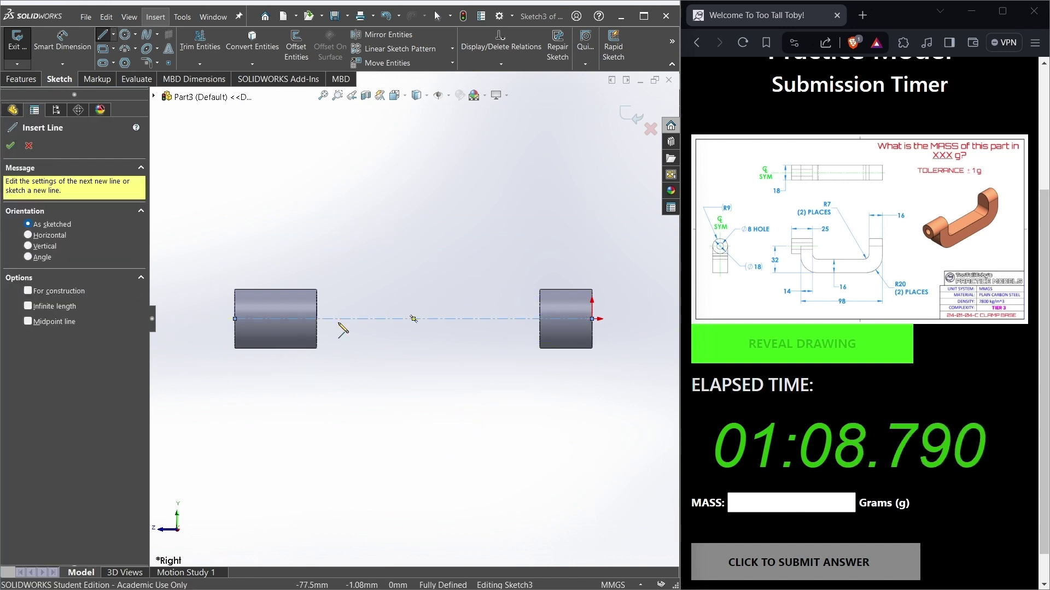
# Step: Draw short vertical lines down from the inner edges of both stubs
pyautogui.click(317, 318)
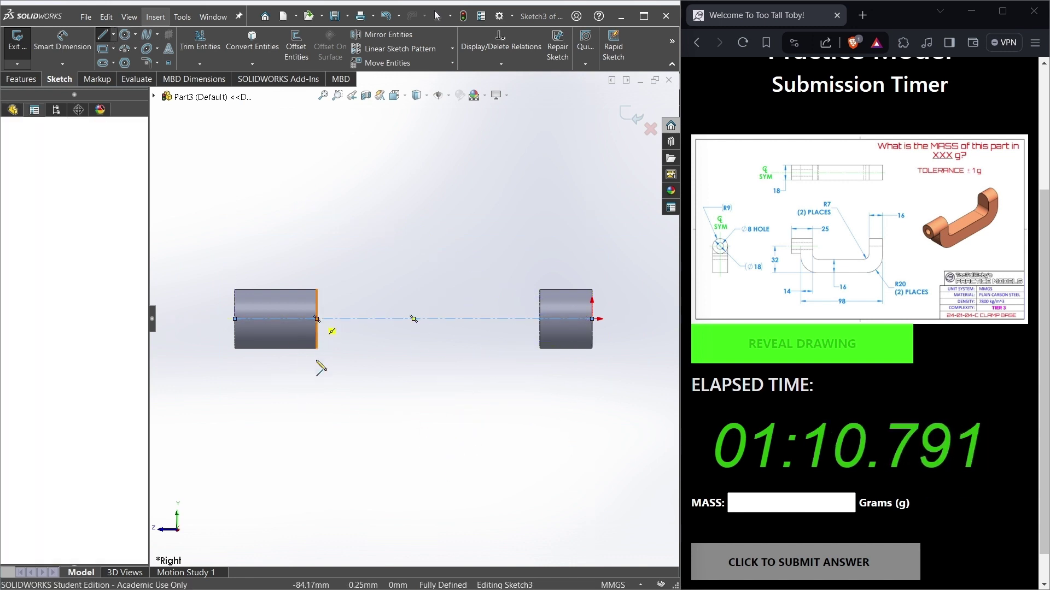
pyautogui.click(317, 362)
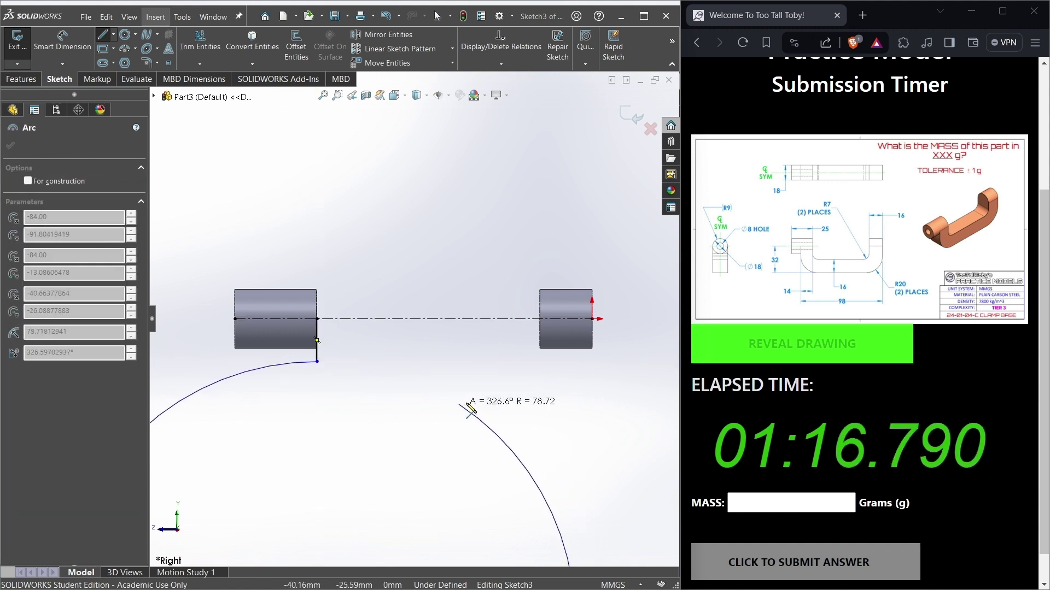
pyautogui.press('Escape')
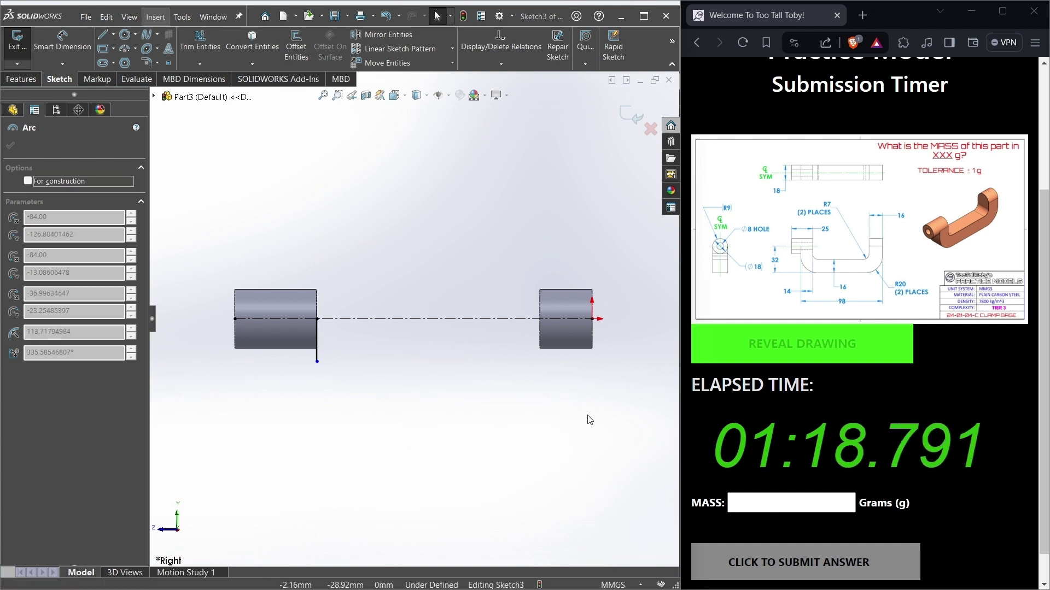
pyautogui.press('l')
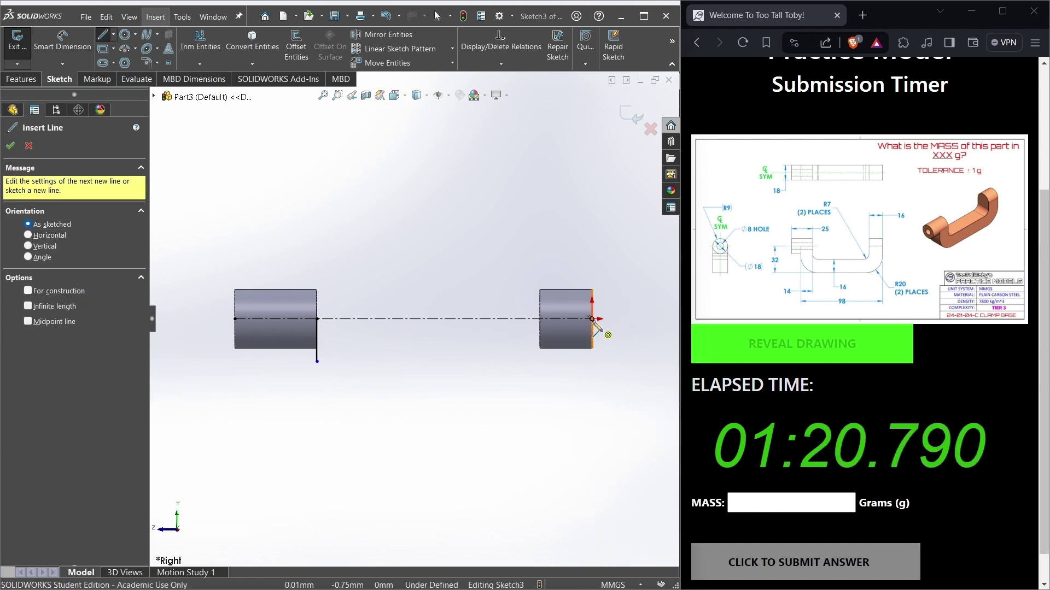
pyautogui.click(592, 319)
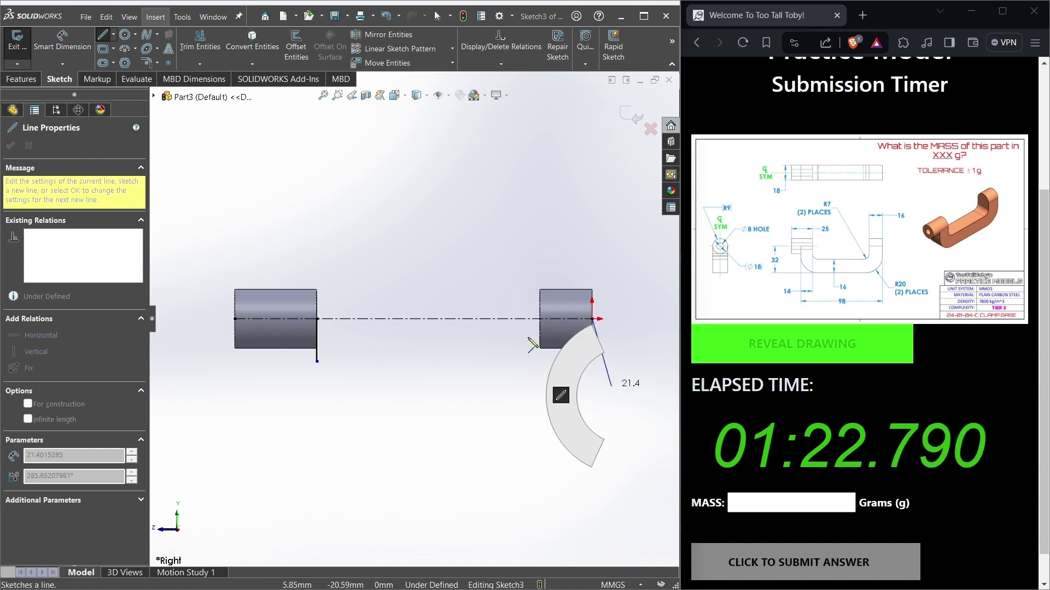
pyautogui.press('Escape')
pyautogui.press('l')
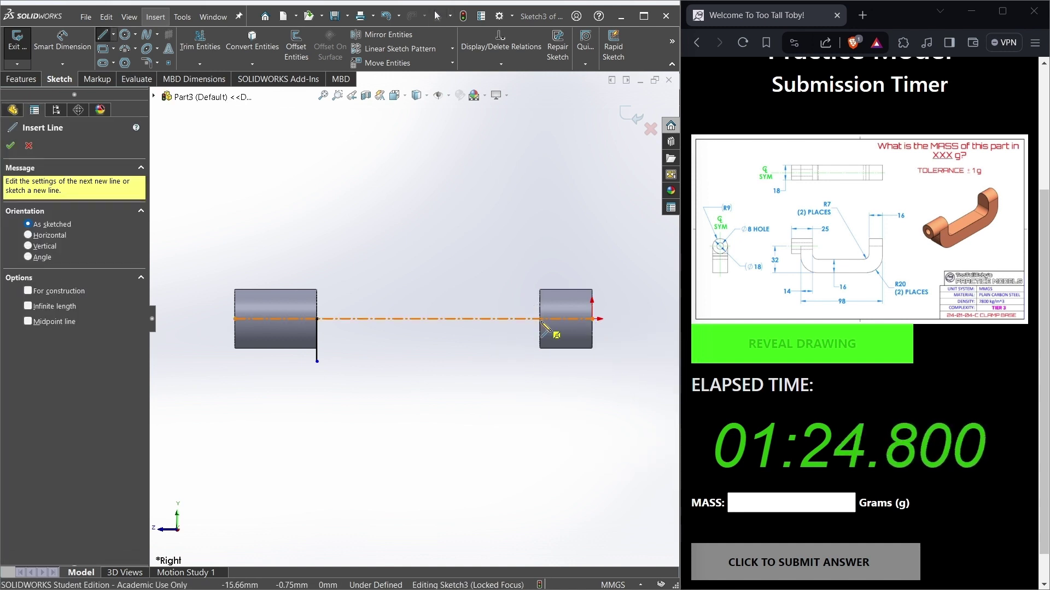
pyautogui.click(540, 320)
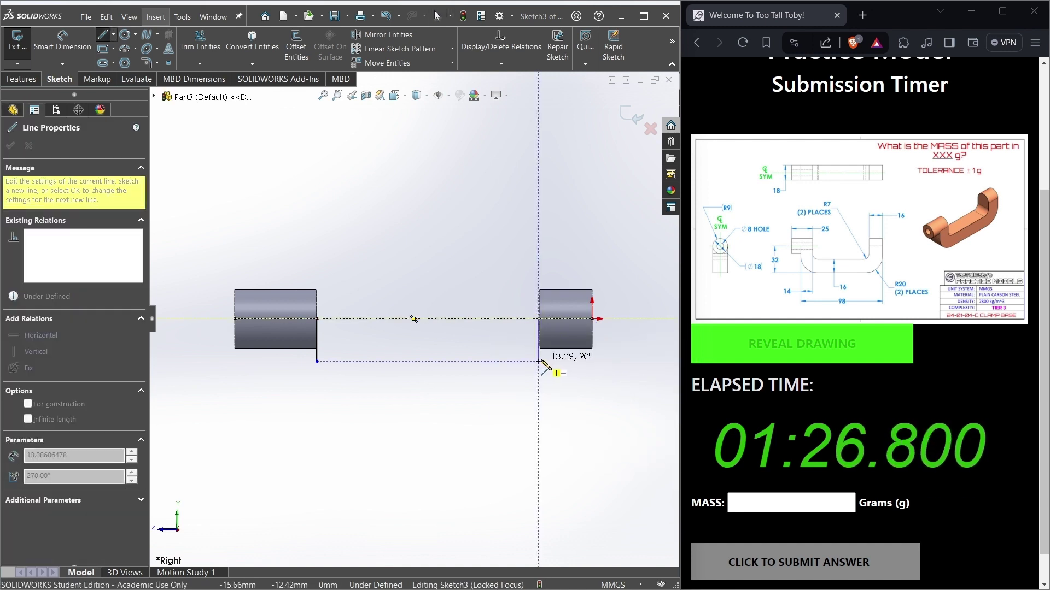
pyautogui.click(538, 361)
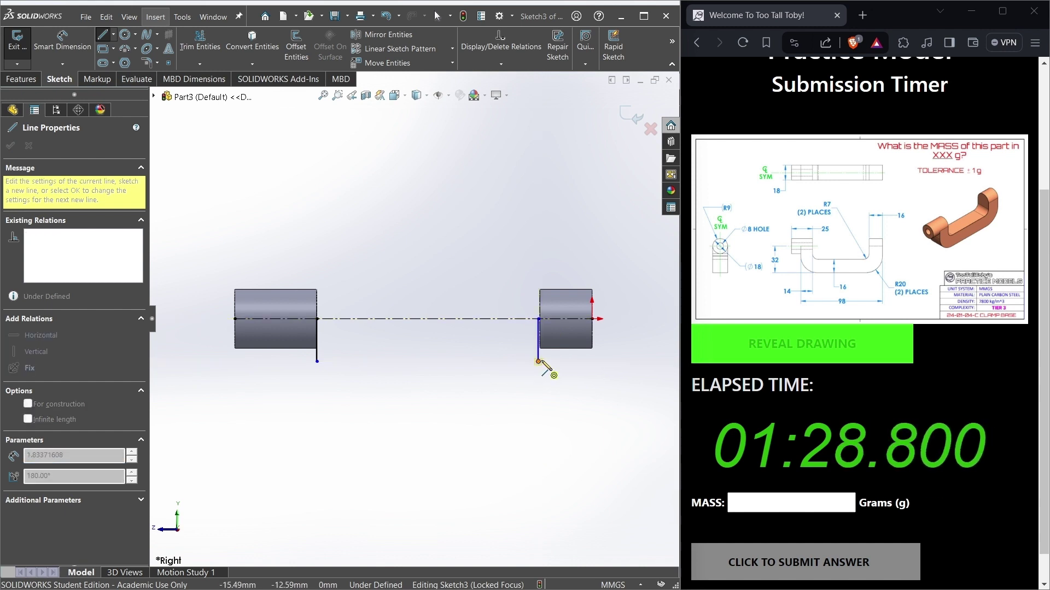
# Step: Connect the vertical lines with tangent corner arcs and a bottom line forming a U
pyautogui.click(125, 48)
pyautogui.click(539, 362)
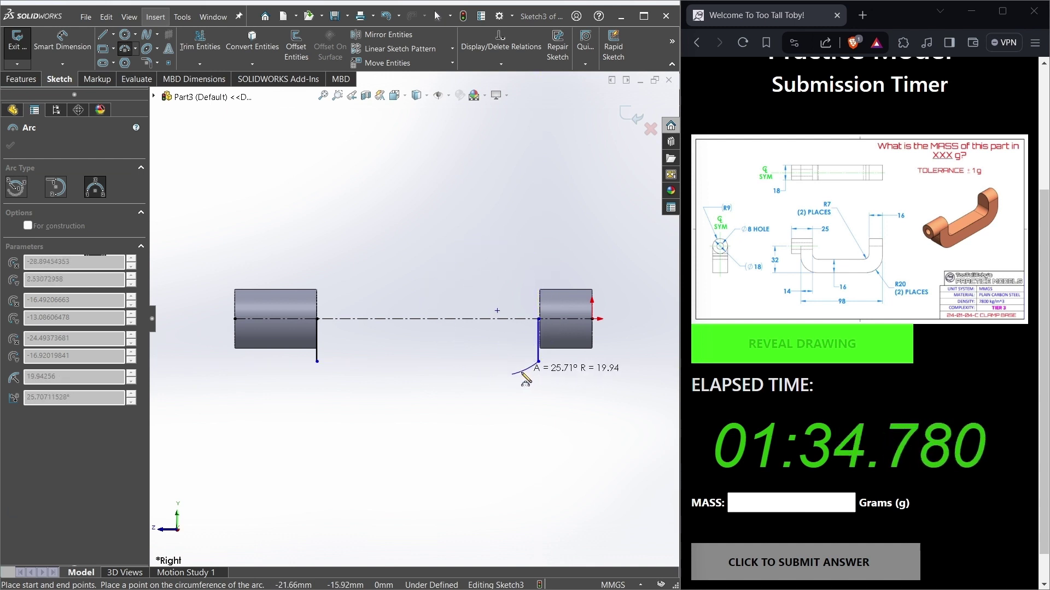
pyautogui.click(512, 376)
pyautogui.click(512, 375)
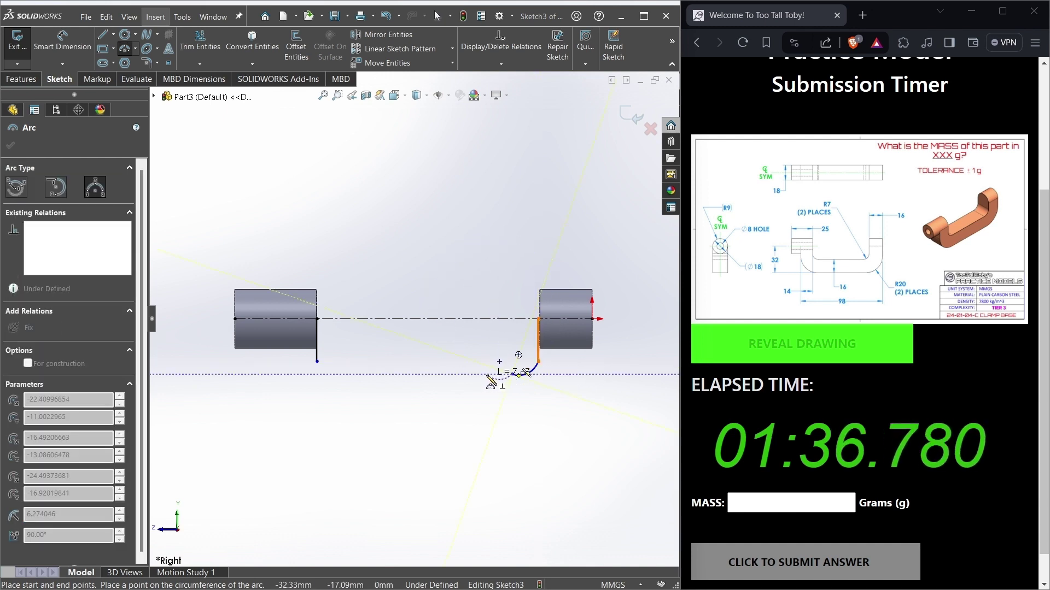
pyautogui.moveTo(453, 396); pyautogui.dragTo(388, 394, button='right')
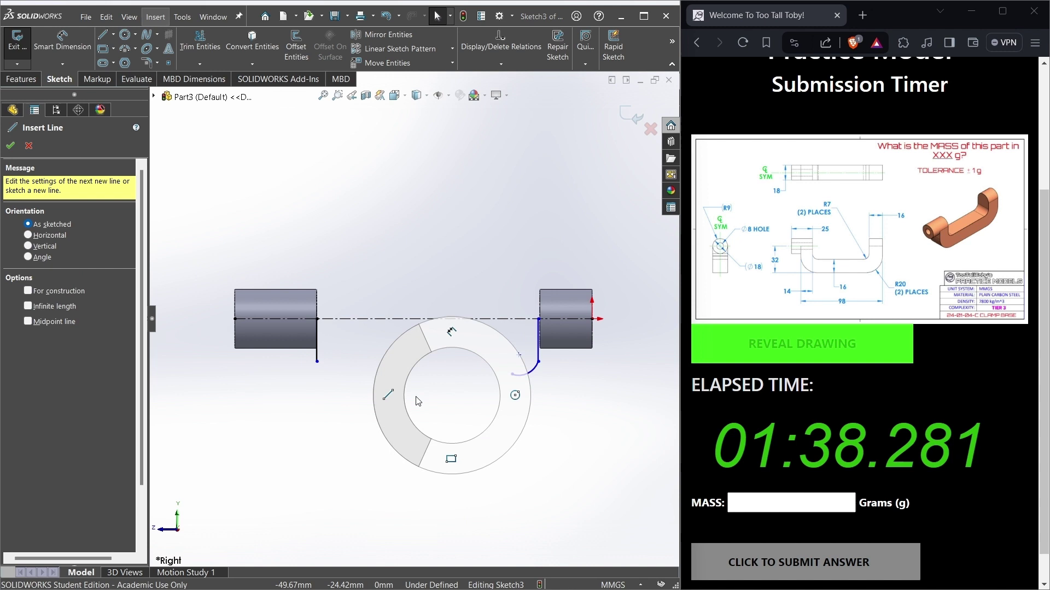
pyautogui.click(512, 375)
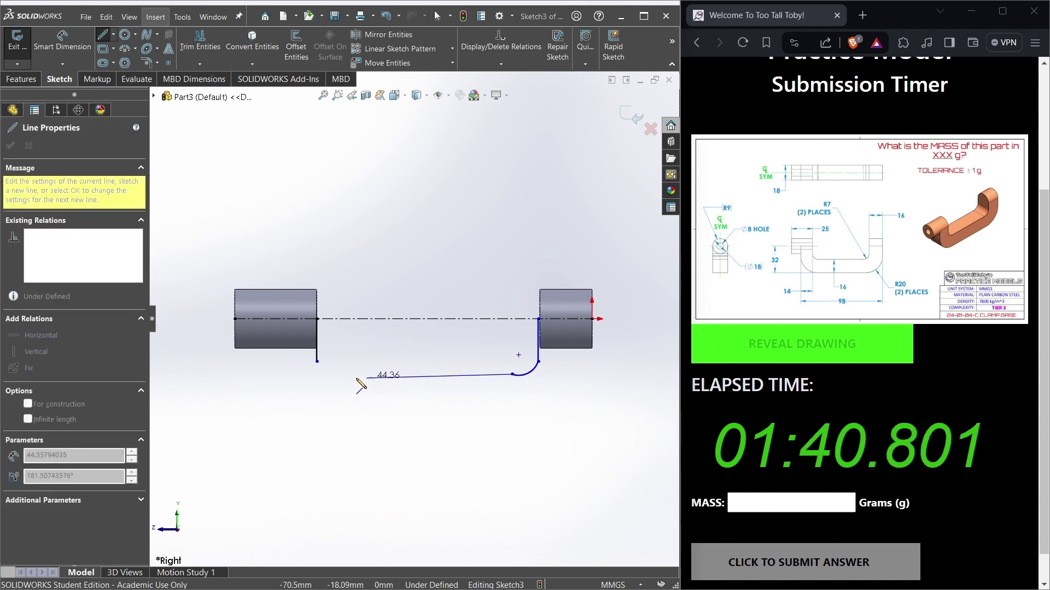
pyautogui.click(355, 375)
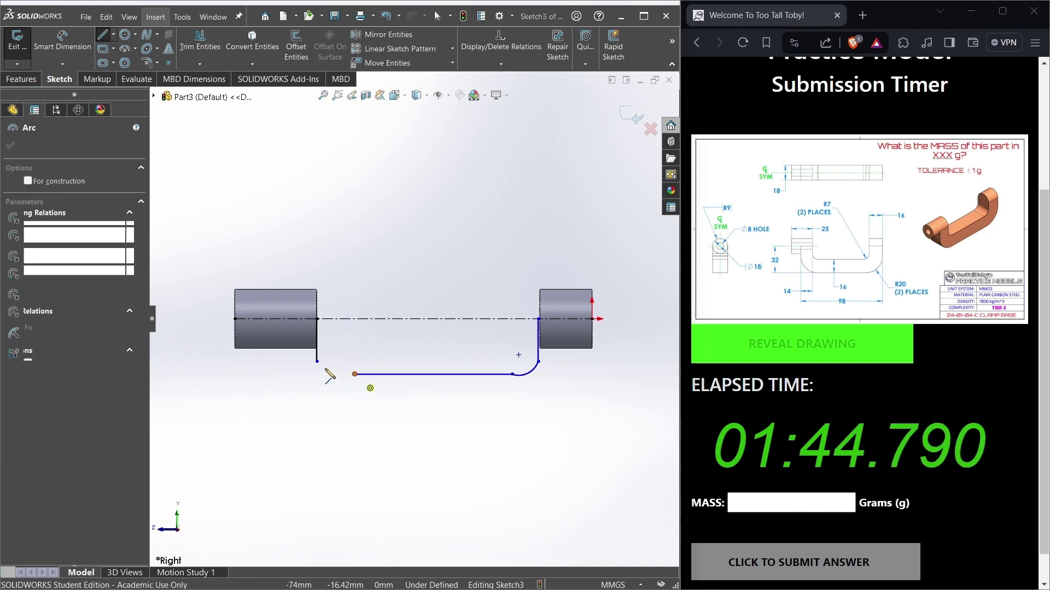
pyautogui.click(317, 362)
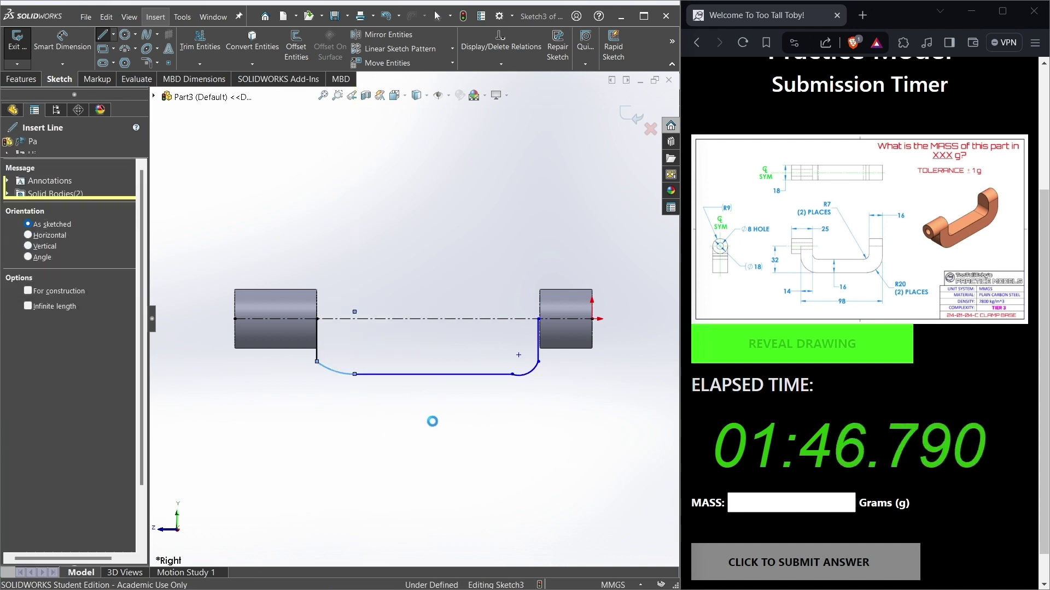
pyautogui.press('Escape')
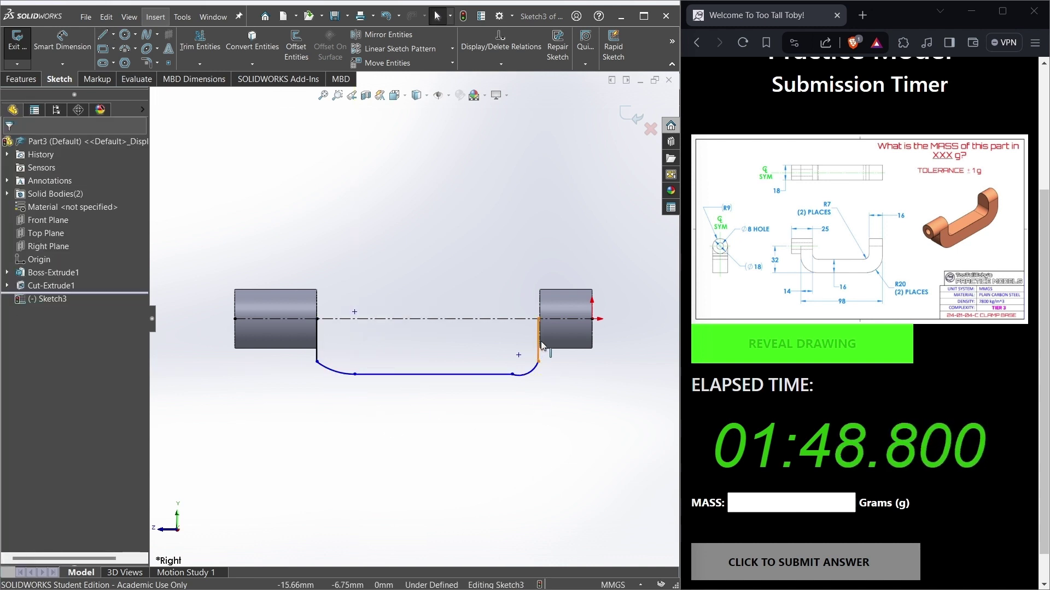
# Step: Make the right line collinear with the stub edge and relate arcs to adjoining lines
pyautogui.click(541, 321)
pyautogui.keyDown('ctrl'); pyautogui.click(538, 354); pyautogui.keyUp('ctrl')
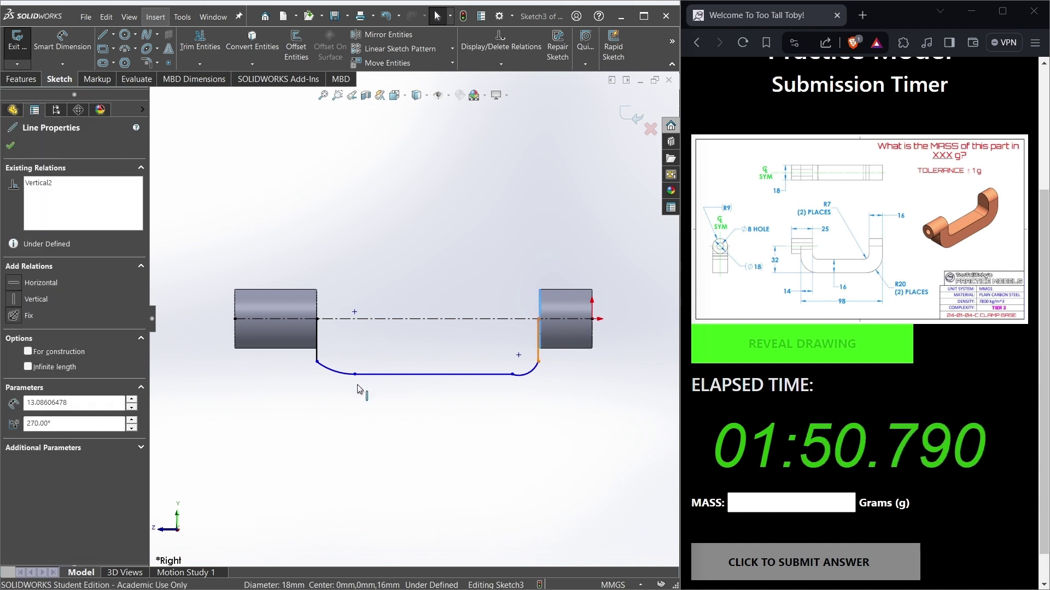
pyautogui.click(35, 339)
pyautogui.click(457, 438)
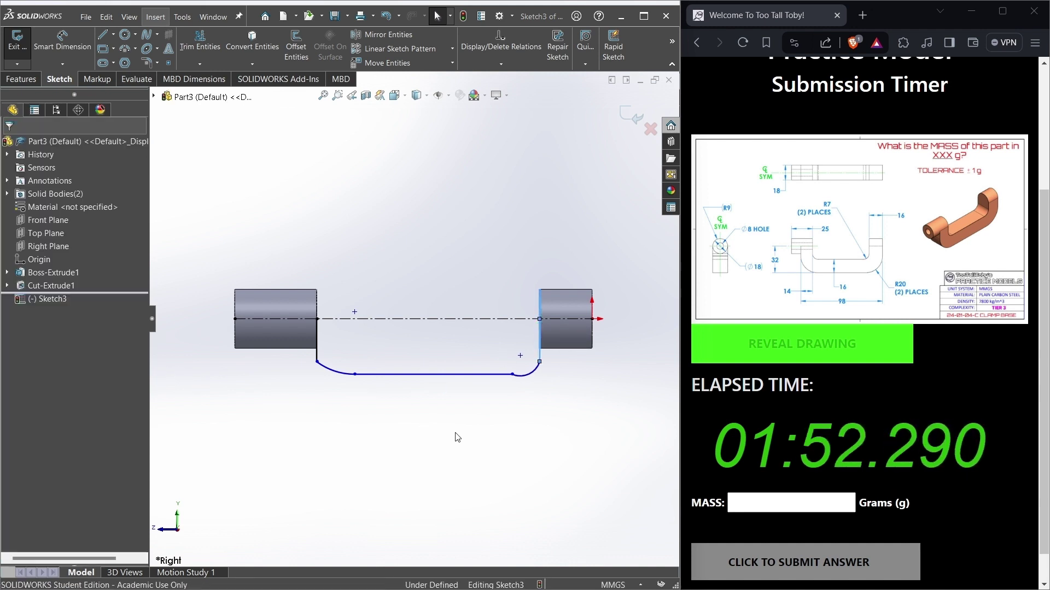
pyautogui.click(527, 381)
pyautogui.keyDown('ctrl'); pyautogui.click(433, 374); pyautogui.keyUp('ctrl')
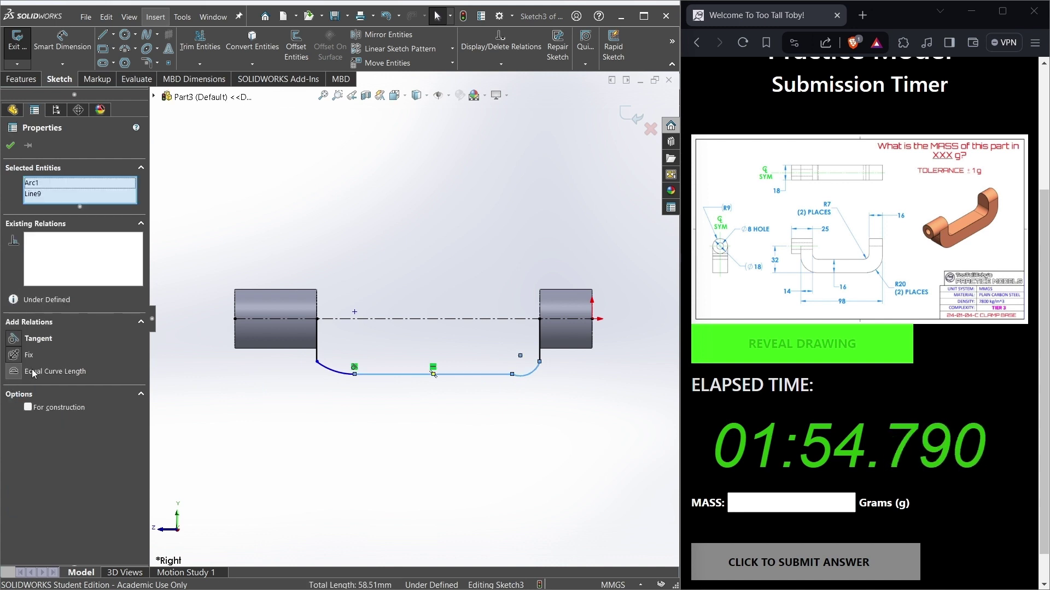
pyautogui.click(269, 406)
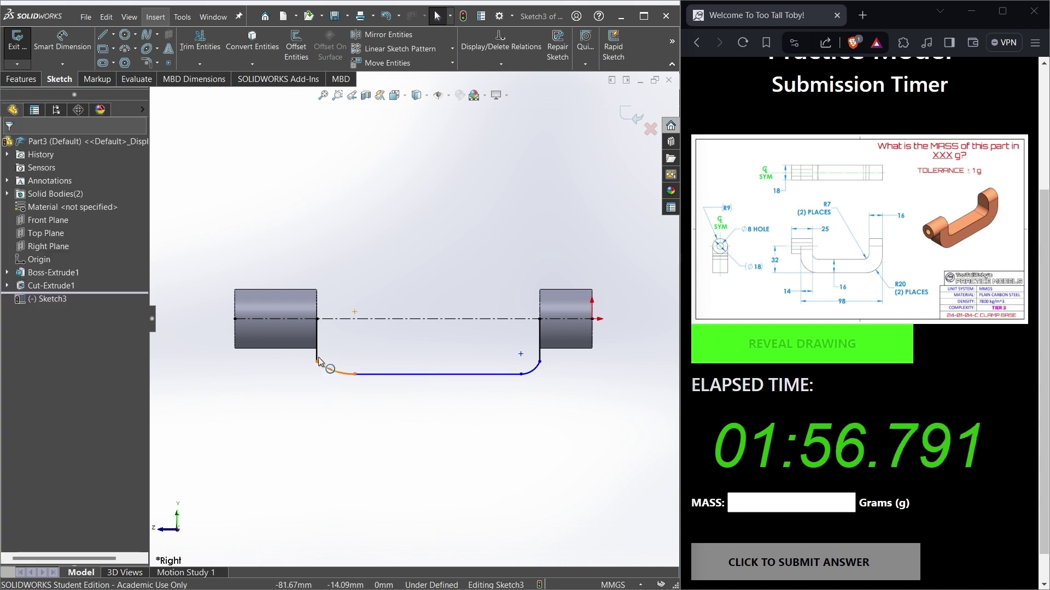
pyautogui.click(319, 361)
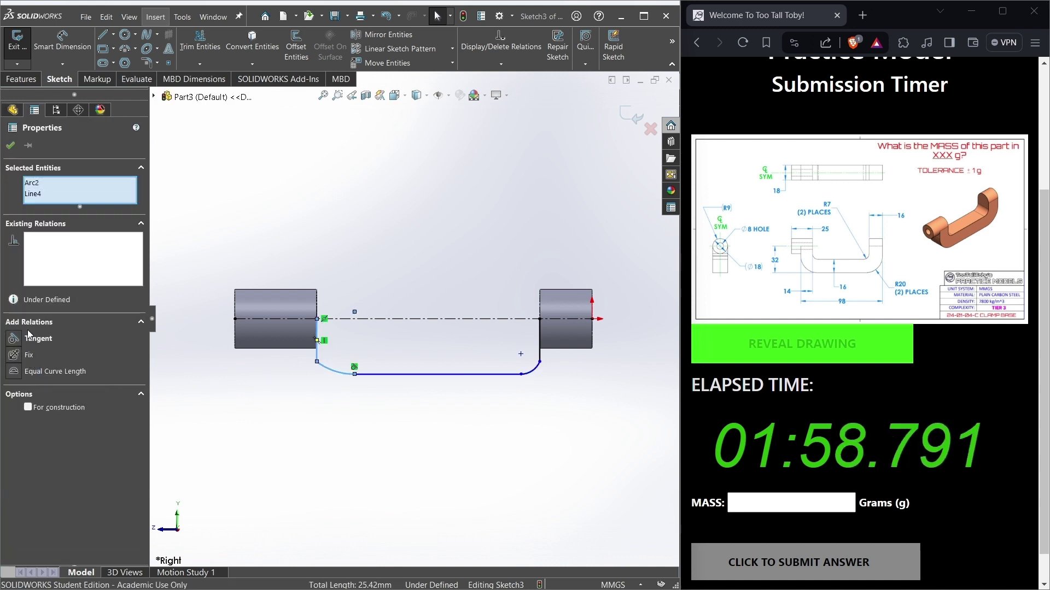
pyautogui.click(318, 417)
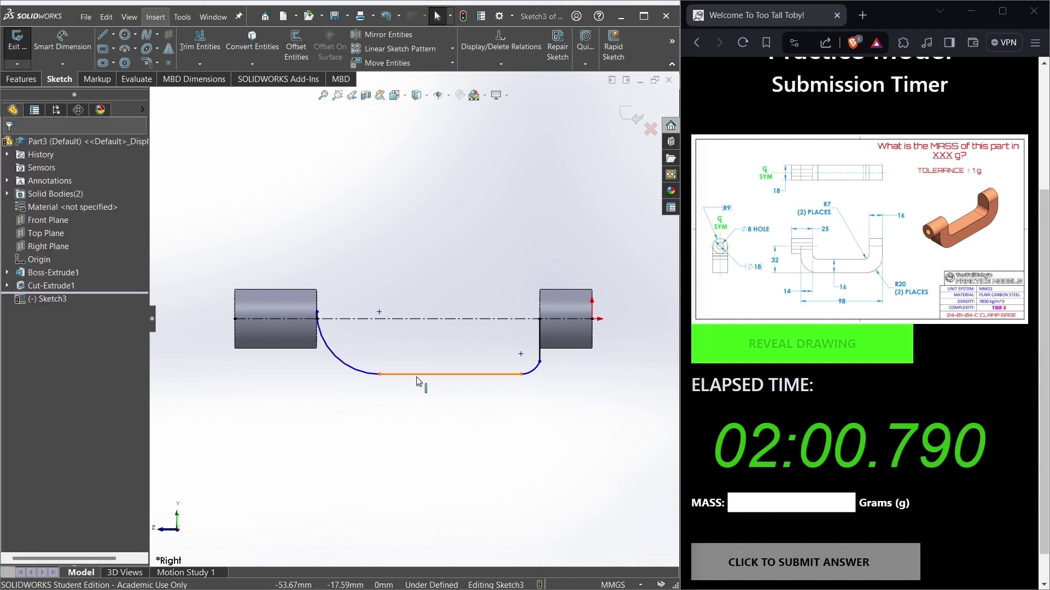
# Step: Make the remaining arcs tangent to their lines, then drag the left arc endpoint down to enlarge the U
pyautogui.click(417, 376)
pyautogui.keyDown('ctrl'); pyautogui.click(359, 370); pyautogui.keyUp('ctrl')
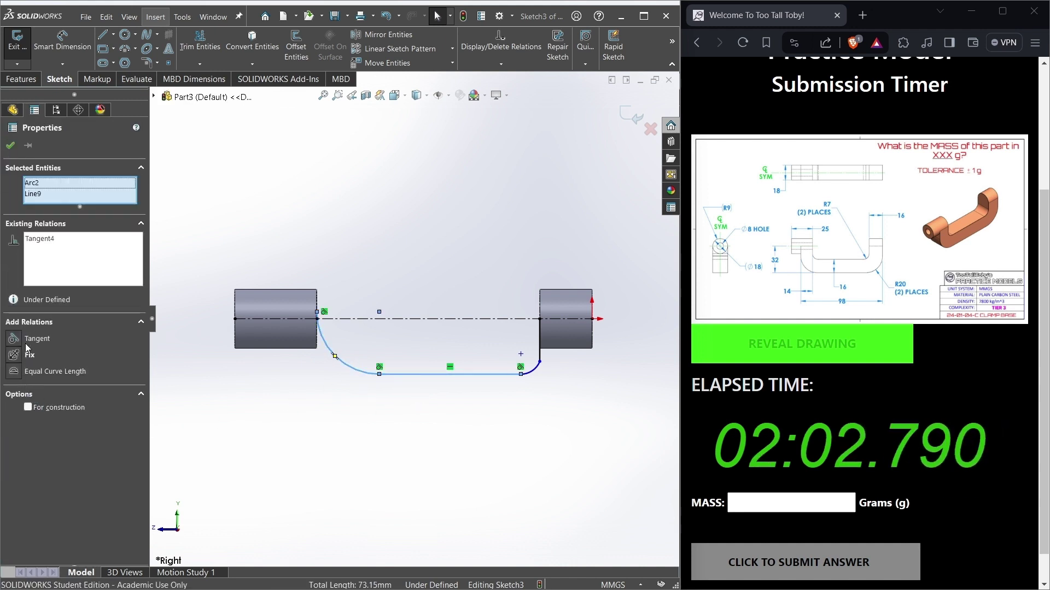
pyautogui.click(476, 448)
pyautogui.click(527, 373)
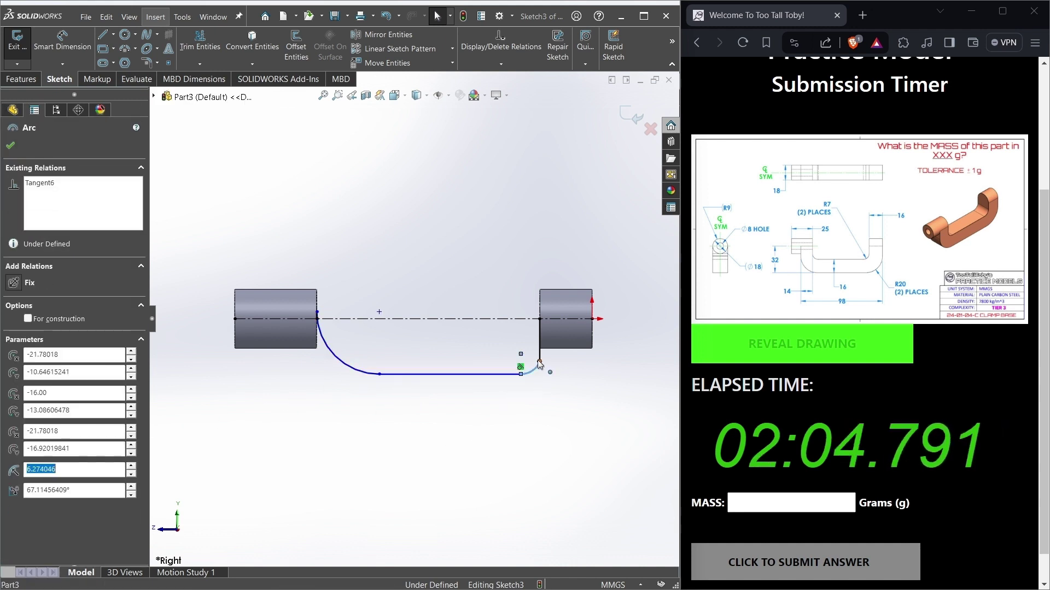
pyautogui.keyDown('ctrl'); pyautogui.click(540, 355); pyautogui.keyUp('ctrl')
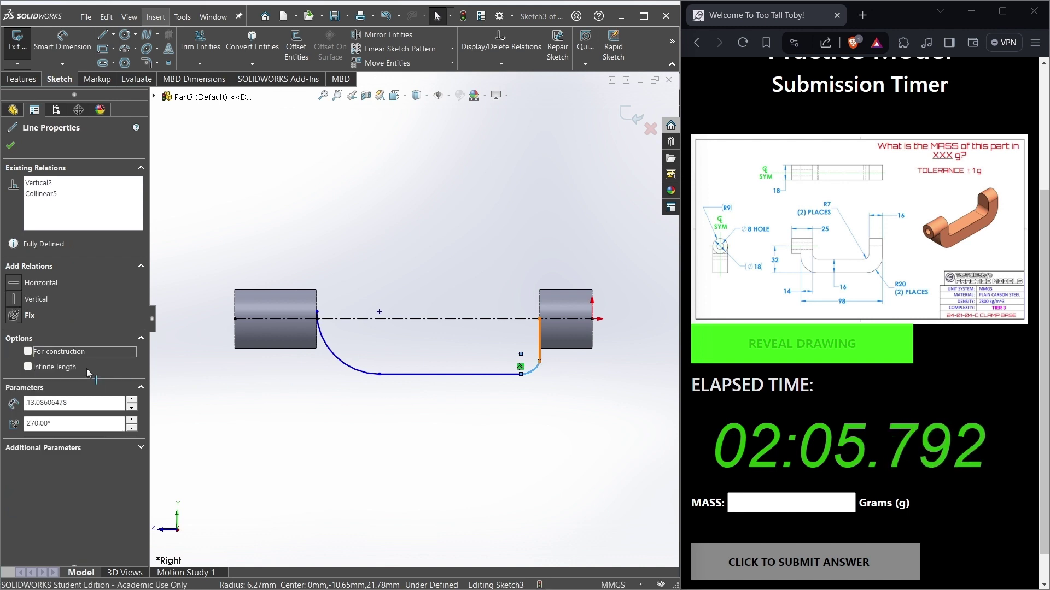
pyautogui.click(339, 428)
pyautogui.click(318, 313)
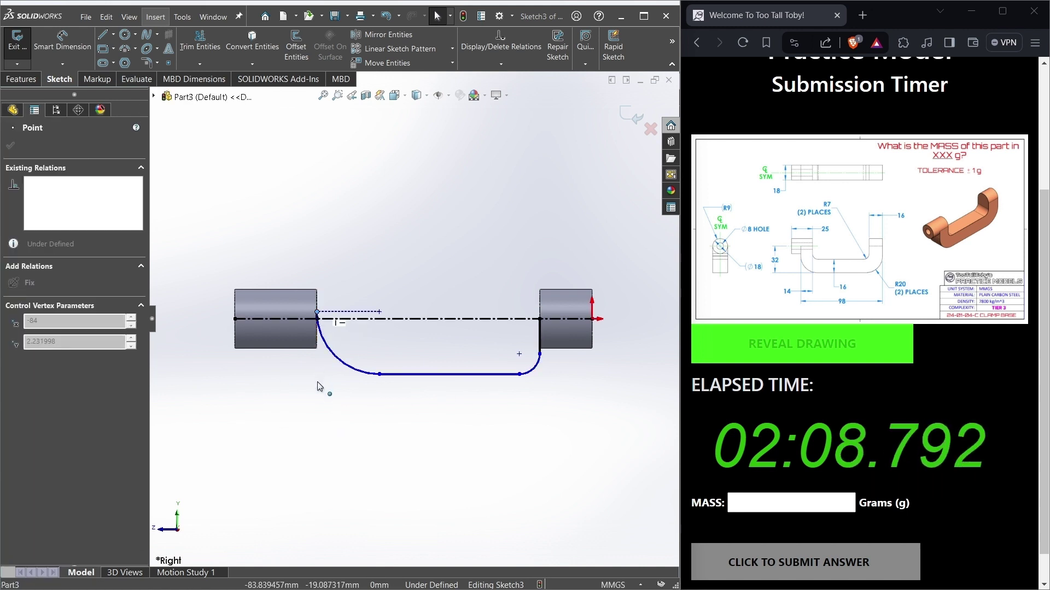
pyautogui.moveTo(318, 312); pyautogui.dragTo(317, 361)
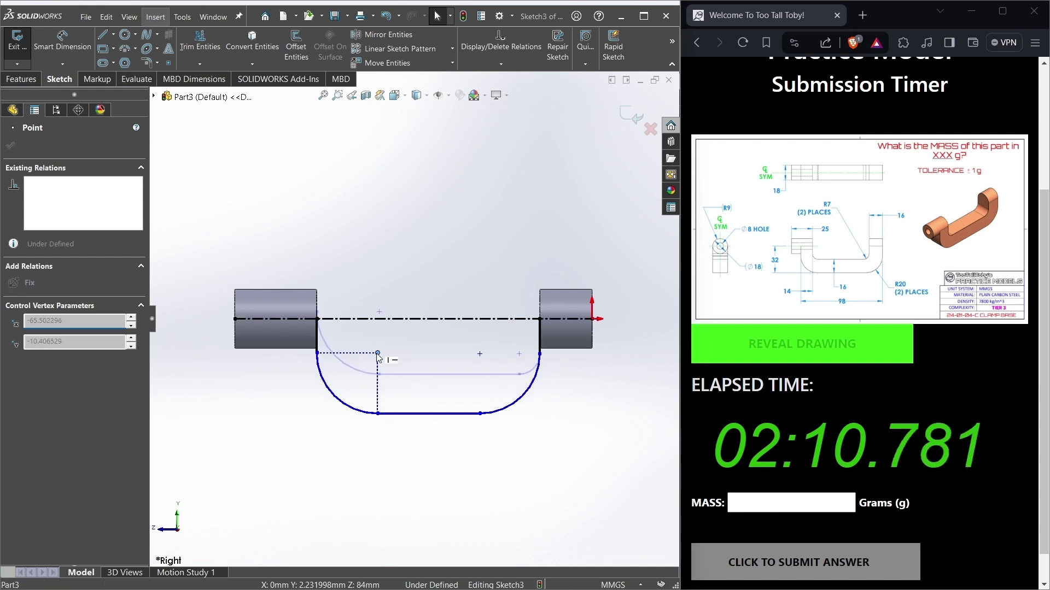
# Step: Give the left and right corner arcs of the inner U each an R7 radius dimension
pyautogui.press('d')
pyautogui.click(339, 415)
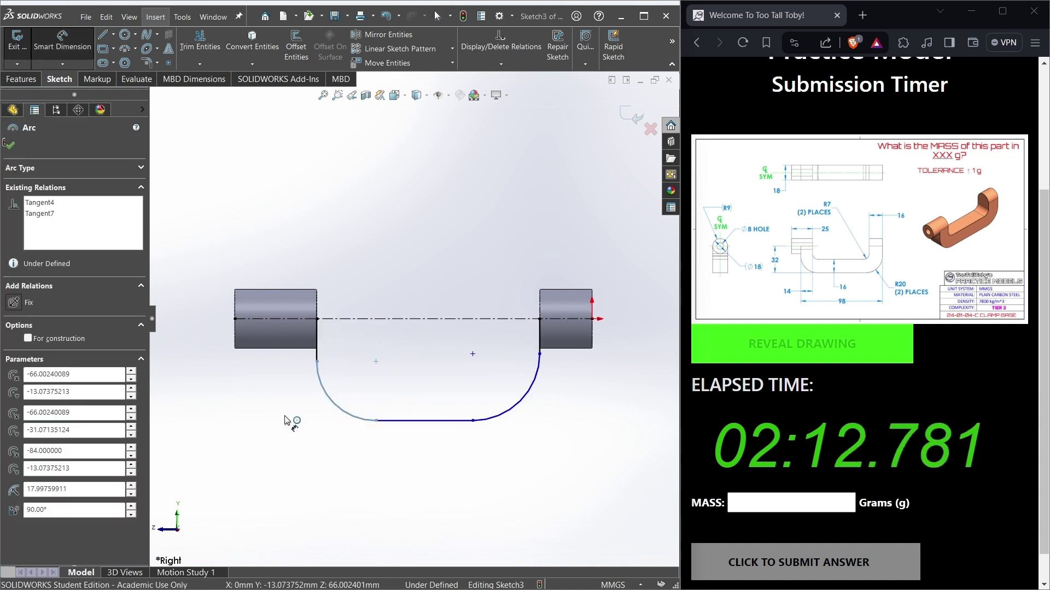
pyautogui.click(339, 445)
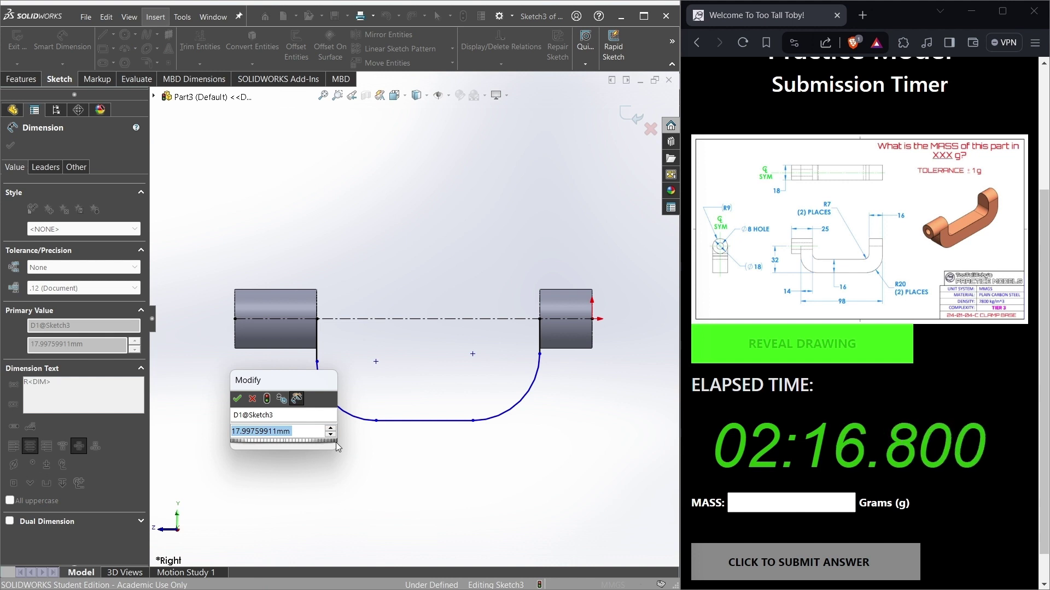
pyautogui.write('7')
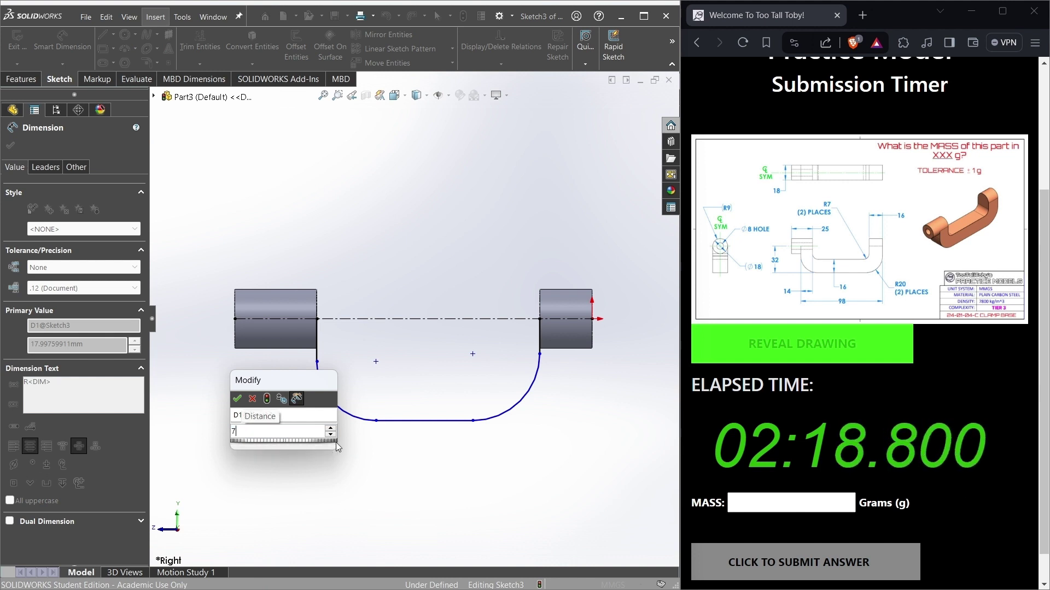
pyautogui.press('Return')
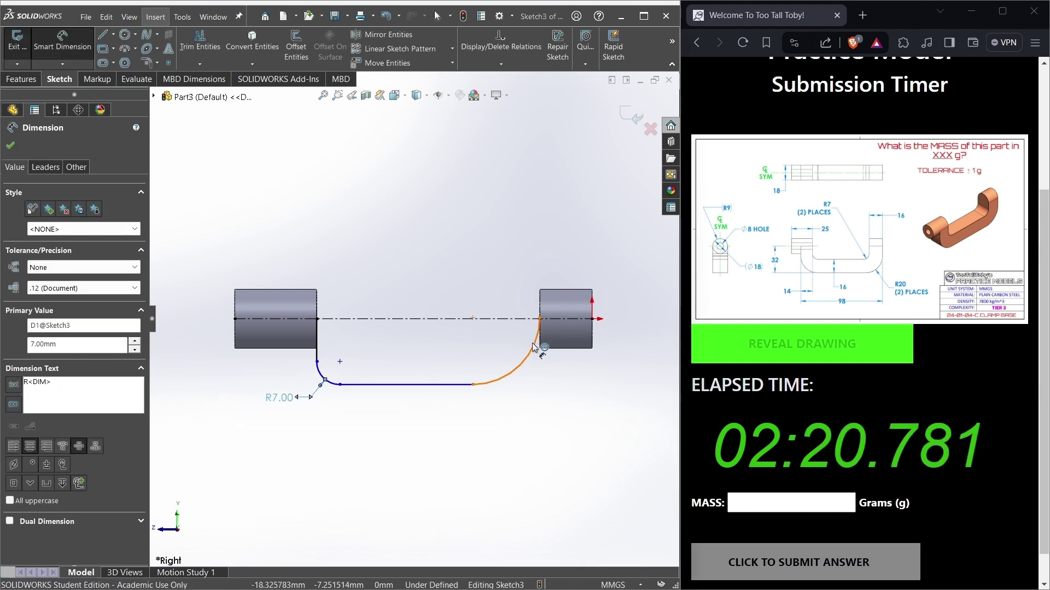
pyautogui.click(533, 348)
pyautogui.click(485, 346)
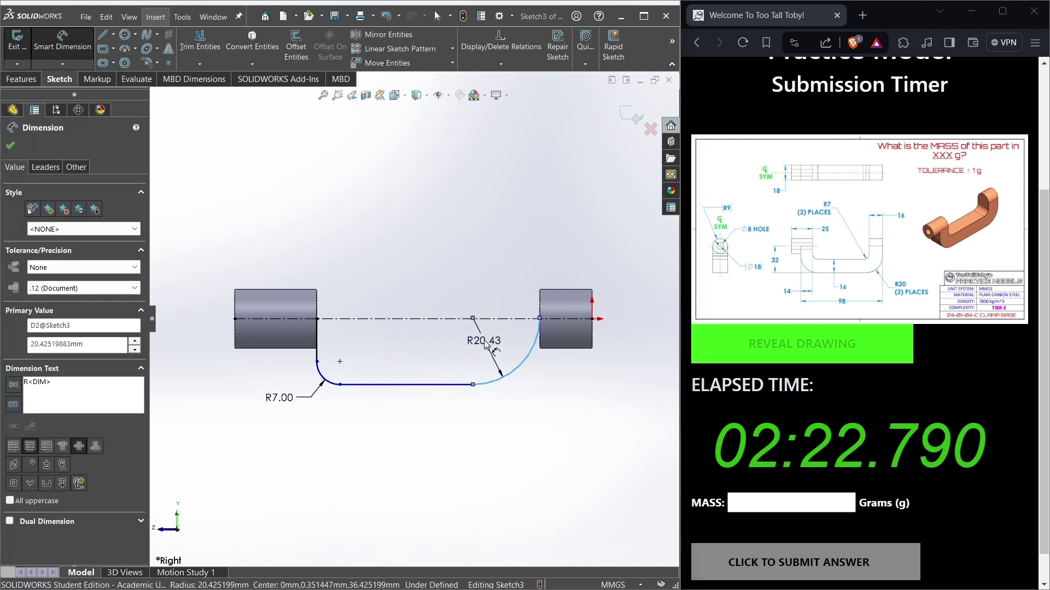
pyautogui.write('7')
pyautogui.press('Return')
pyautogui.click(495, 451)
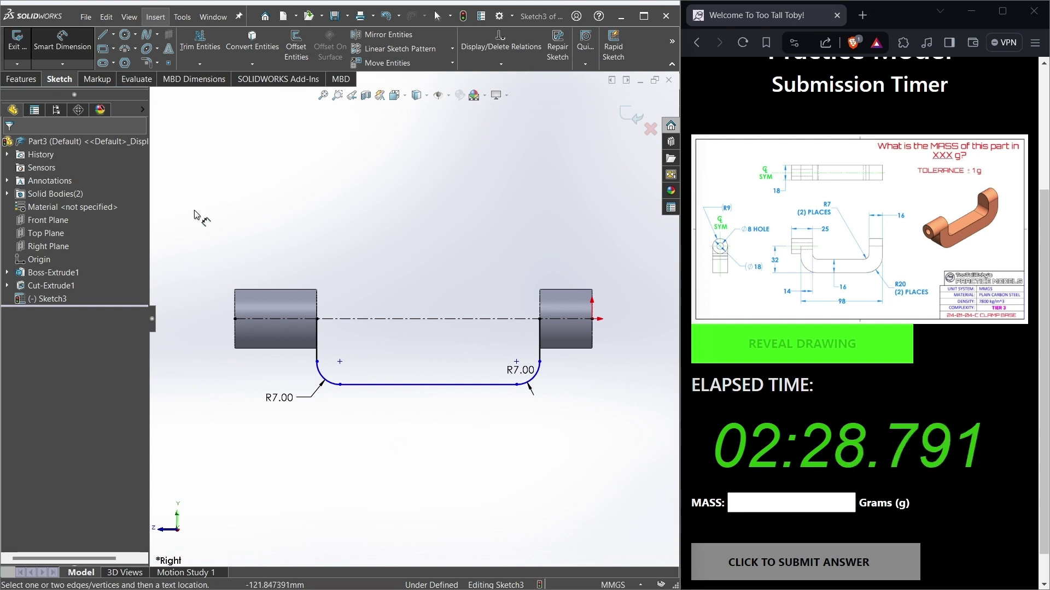
pyautogui.click(104, 35)
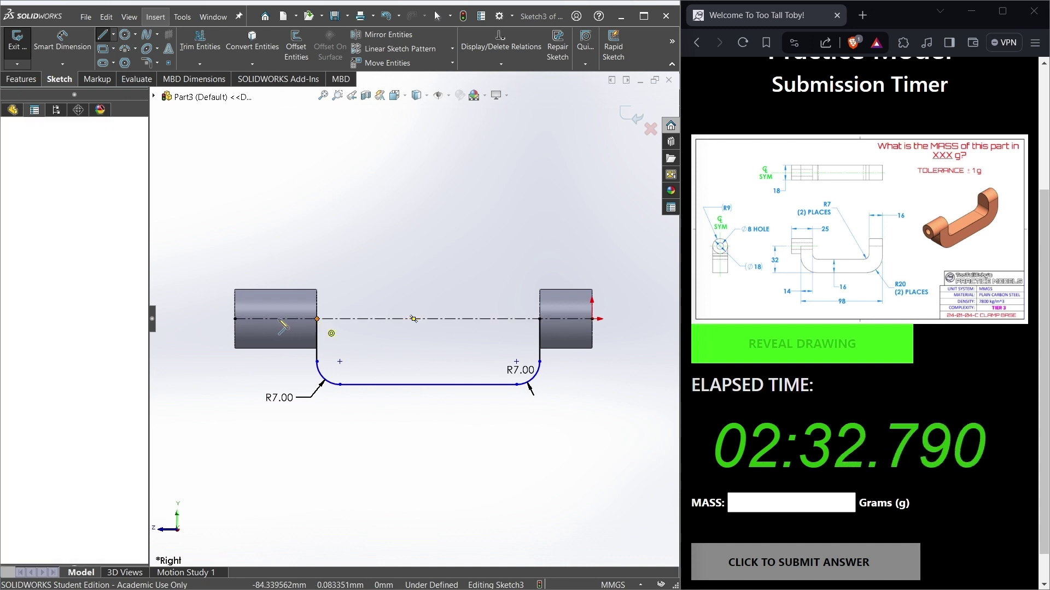
# Step: Draw the outer outline of arcs and lines around the U, closing it at the centerline
pyautogui.moveTo(317, 319)
pyautogui.mouseDown()
pyautogui.moveTo(267, 319)
pyautogui.moveTo(267, 367)
pyautogui.mouseUp()
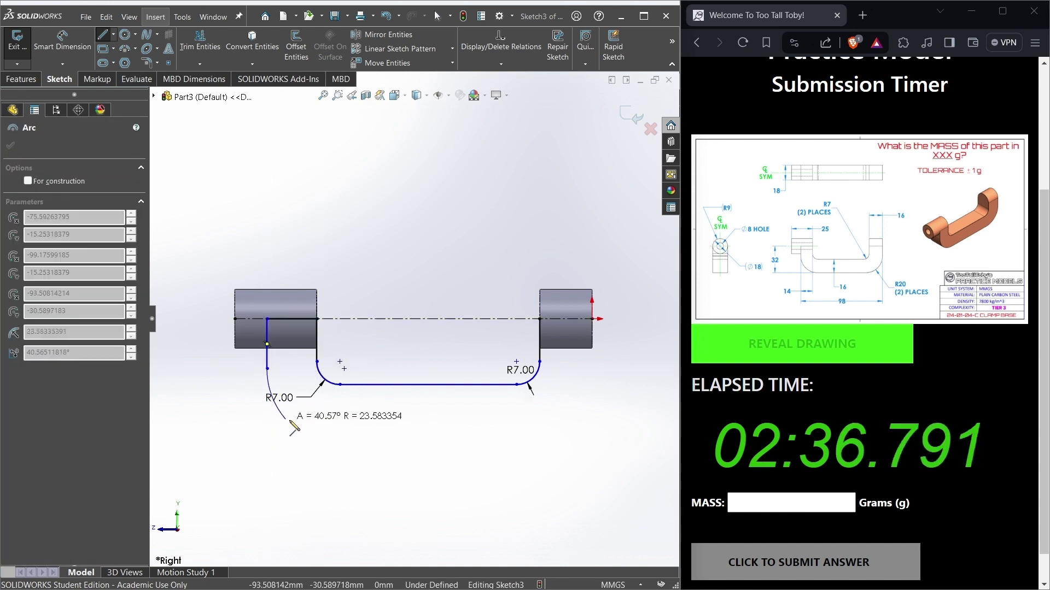
pyautogui.click(307, 430)
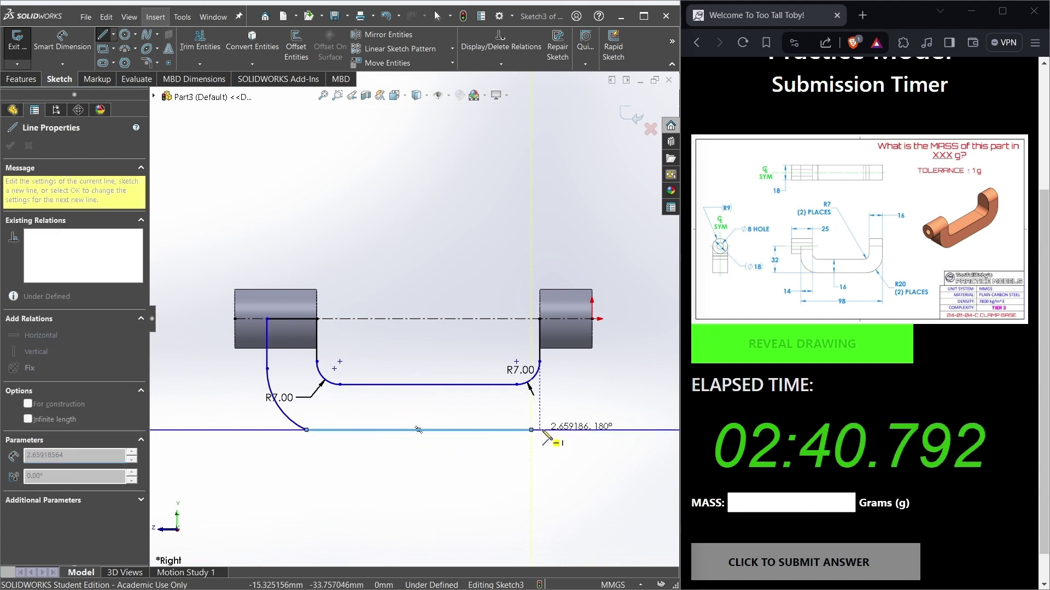
pyautogui.click(531, 430)
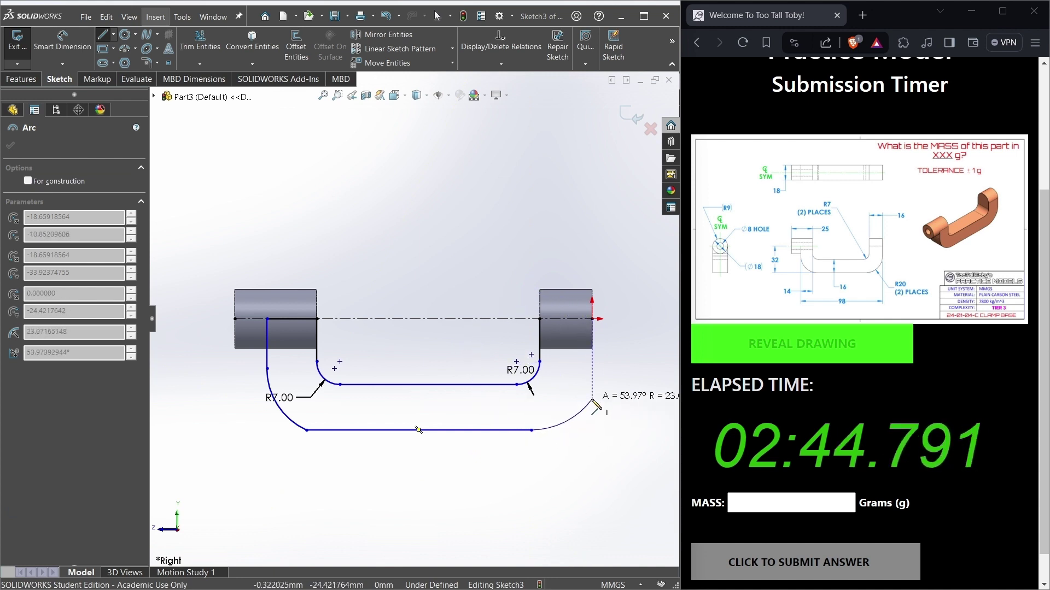
pyautogui.click(592, 399)
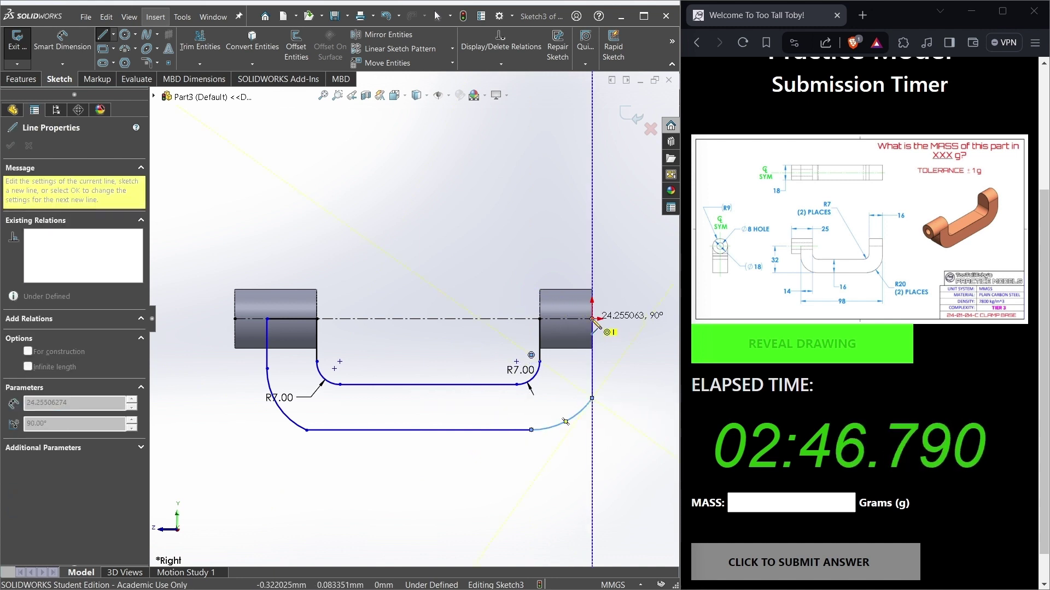
pyautogui.click(592, 318)
pyautogui.click(539, 319)
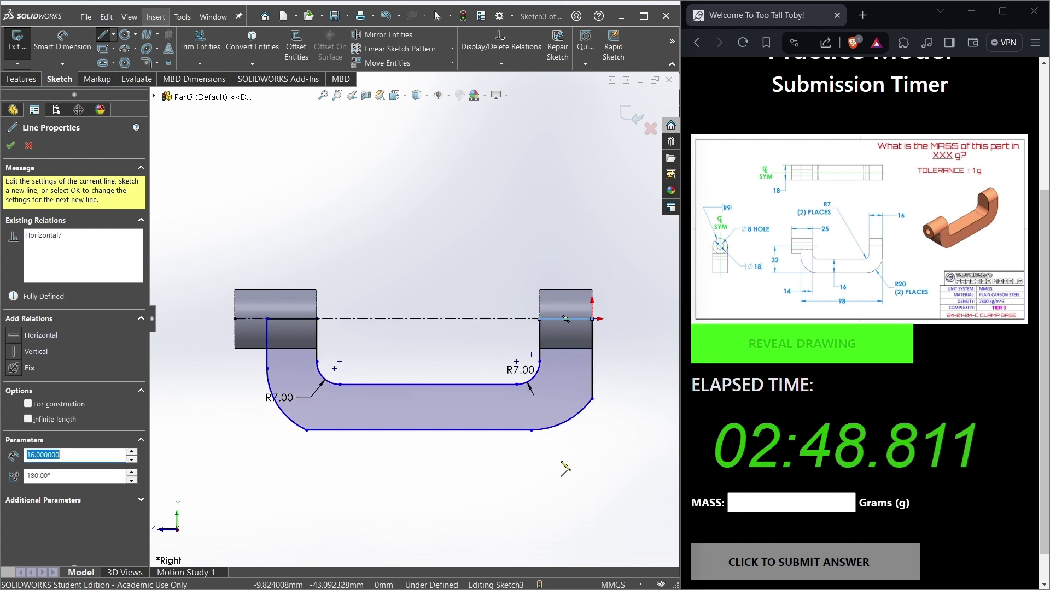
pyautogui.press('Escape')
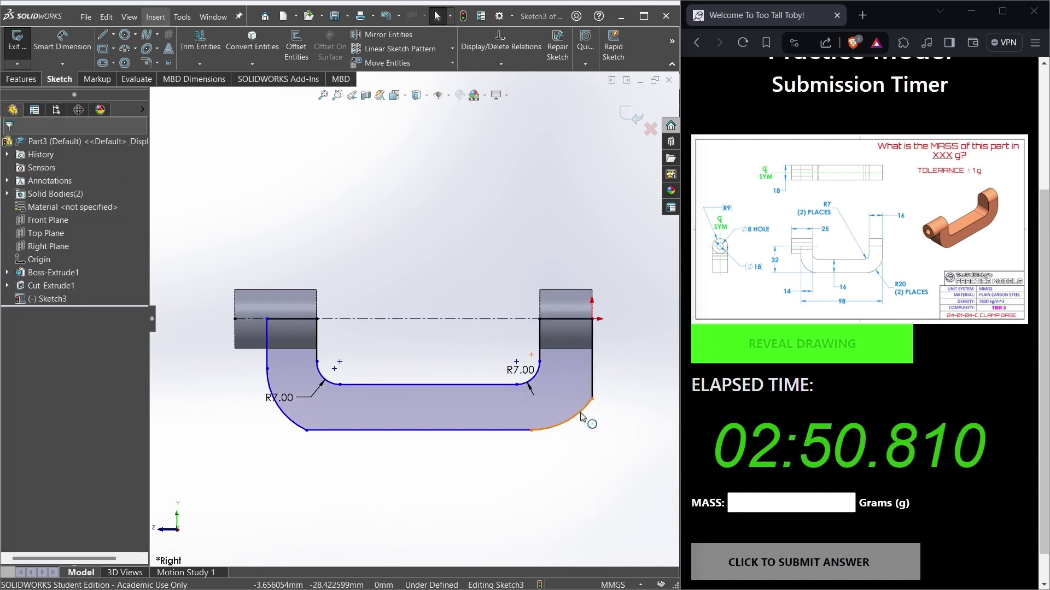
# Step: Make the right outer arc tangent to its vertical line and the left outer arc tangent to the bottom line
pyautogui.click(582, 416)
pyautogui.keyDown('ctrl'); pyautogui.click(592, 358); pyautogui.keyUp('ctrl')
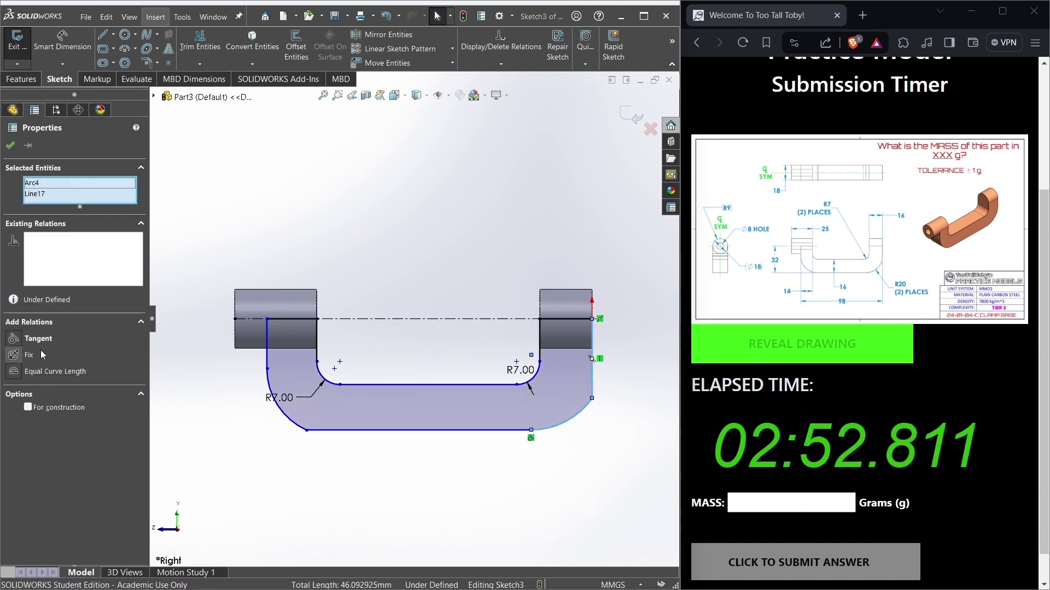
pyautogui.click(38, 338)
pyautogui.press('Escape')
pyautogui.click(298, 432)
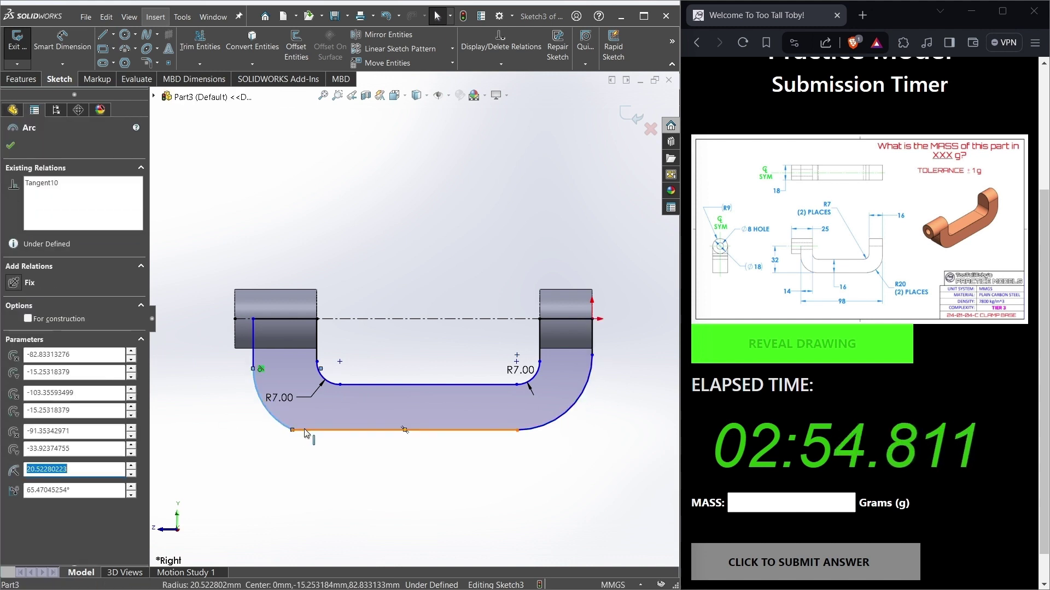
pyautogui.keyDown('ctrl'); pyautogui.click(383, 430); pyautogui.keyUp('ctrl')
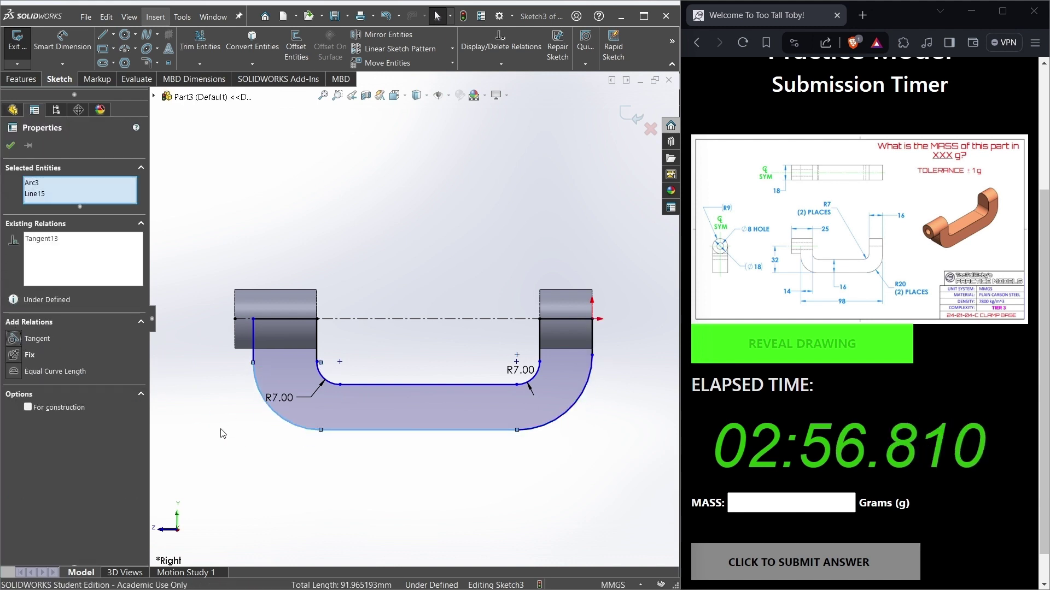
pyautogui.press('Escape')
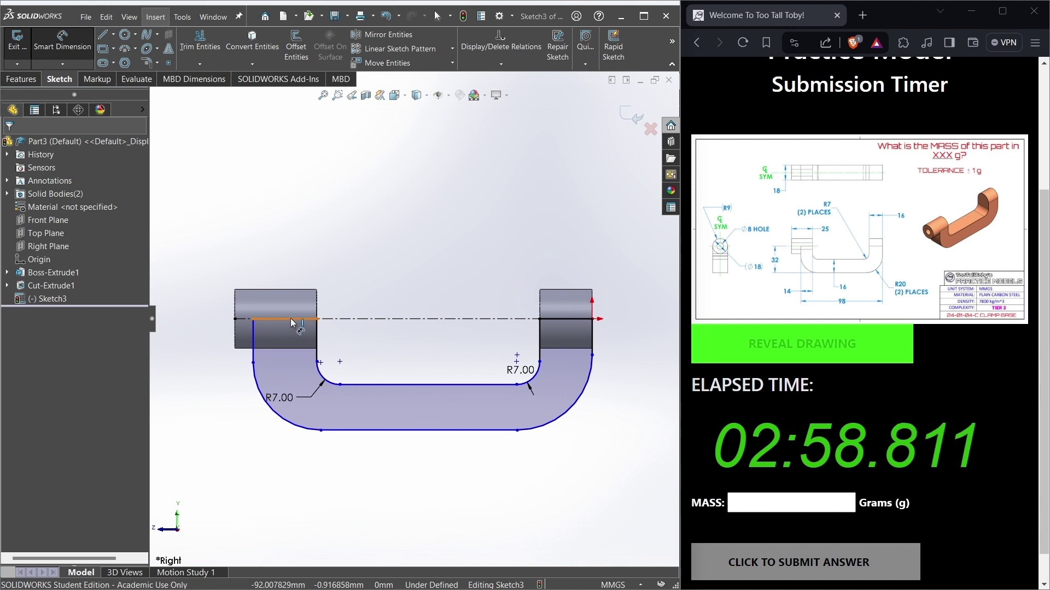
# Step: Dimension the top-left line to 14 mm and add a dimension to the right-hand line
pyautogui.click(293, 320)
pyautogui.click(393, 255)
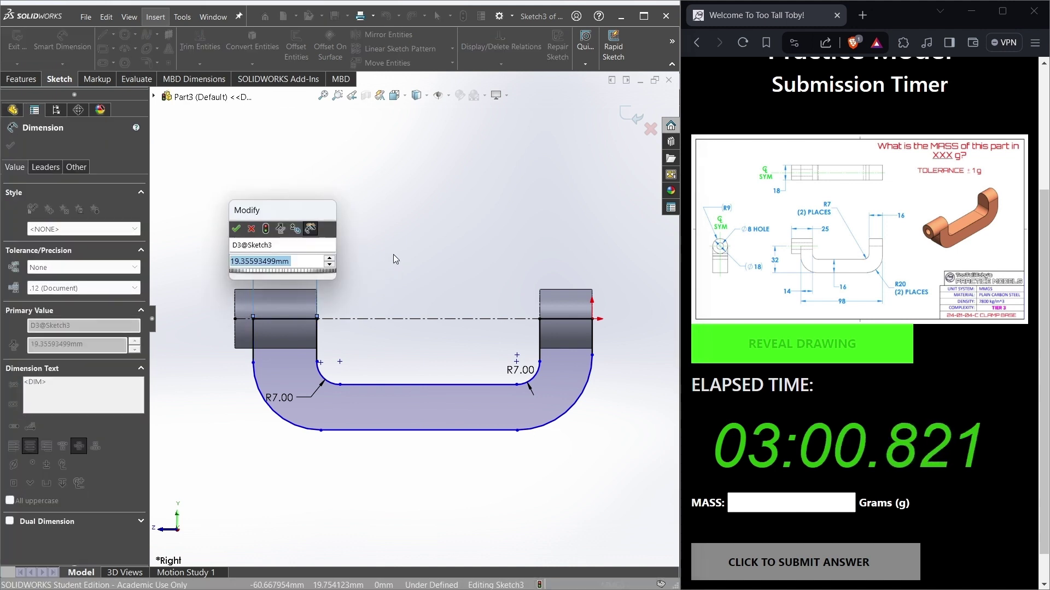
pyautogui.write('14')
pyautogui.press('Return')
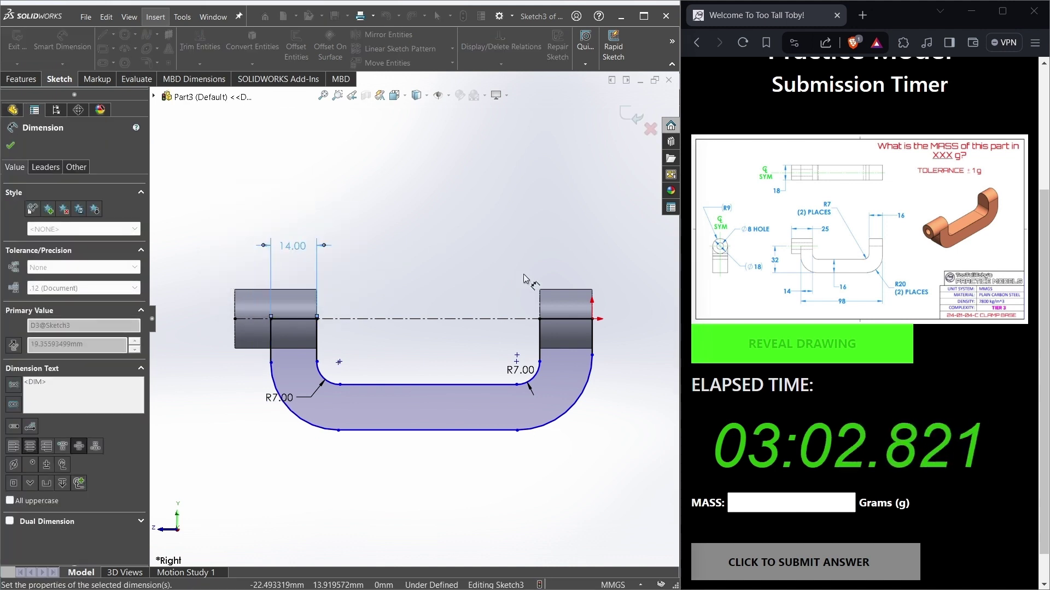
pyautogui.click(577, 324)
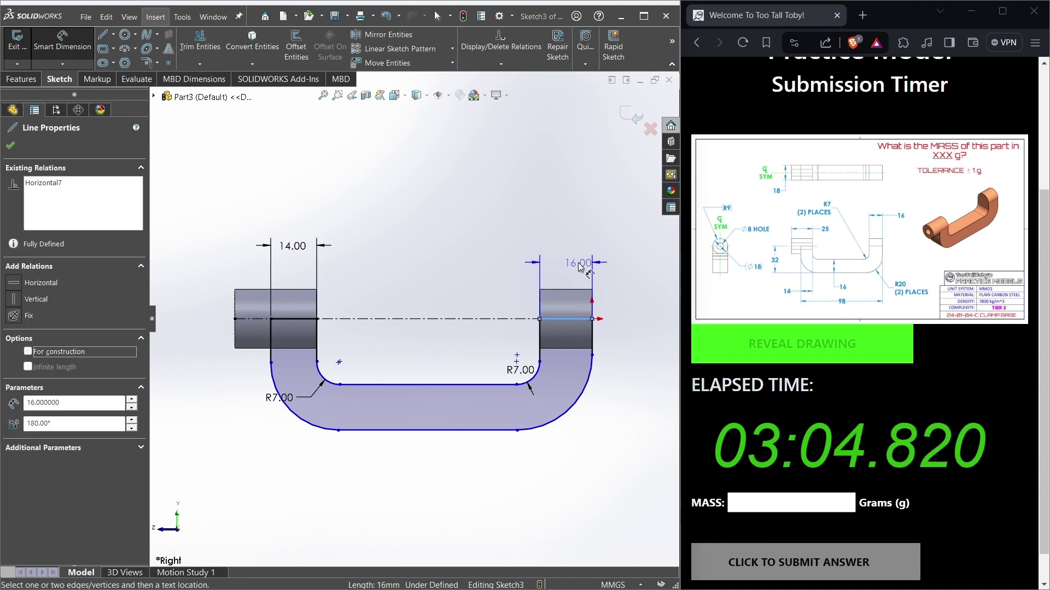
pyautogui.click(580, 267)
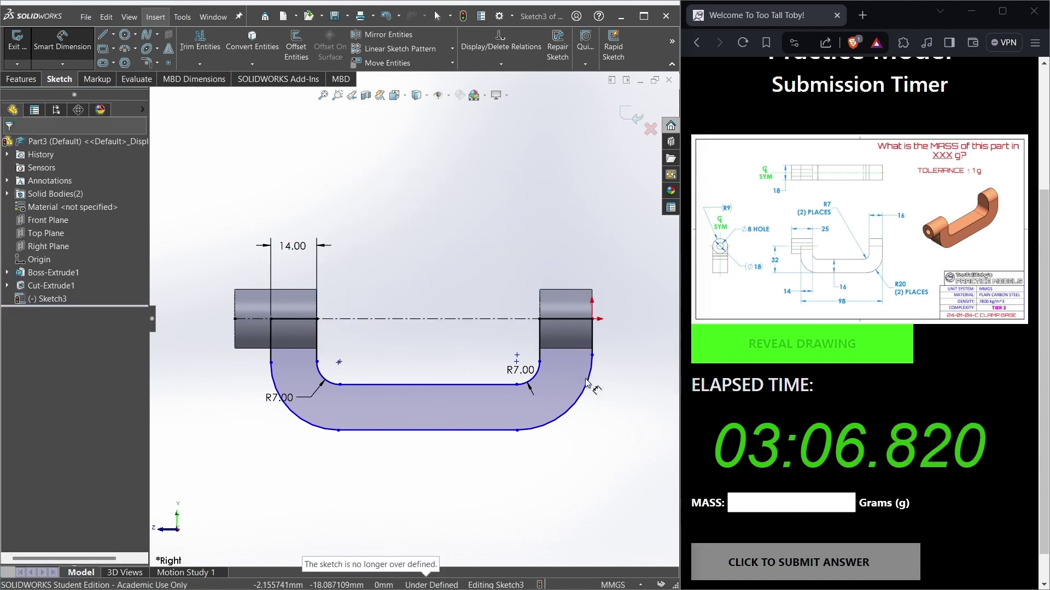
# Step: Set the right outer arc radius to R20
pyautogui.click(589, 385)
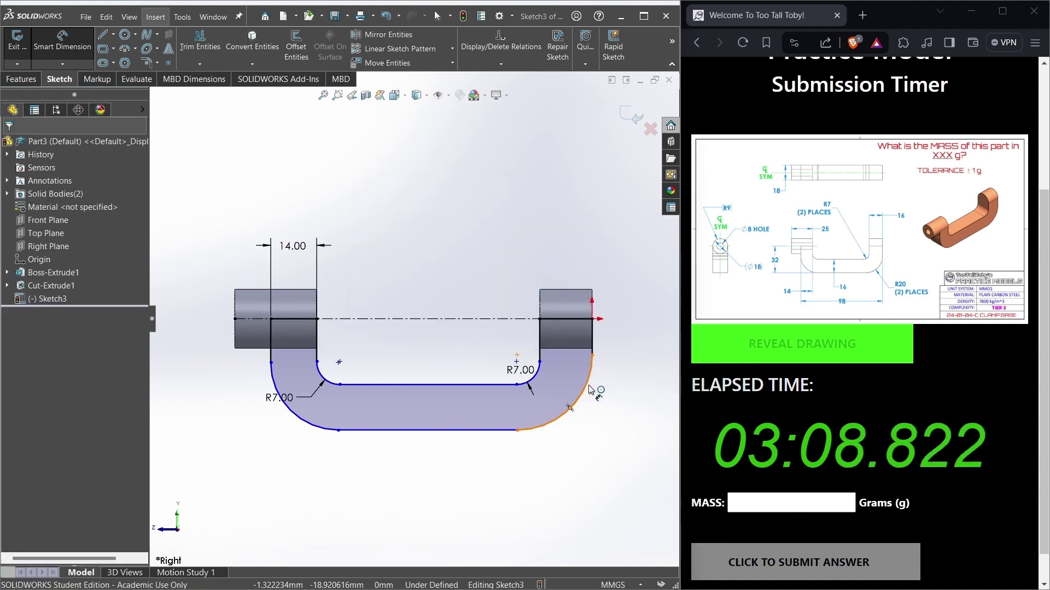
pyautogui.click(598, 432)
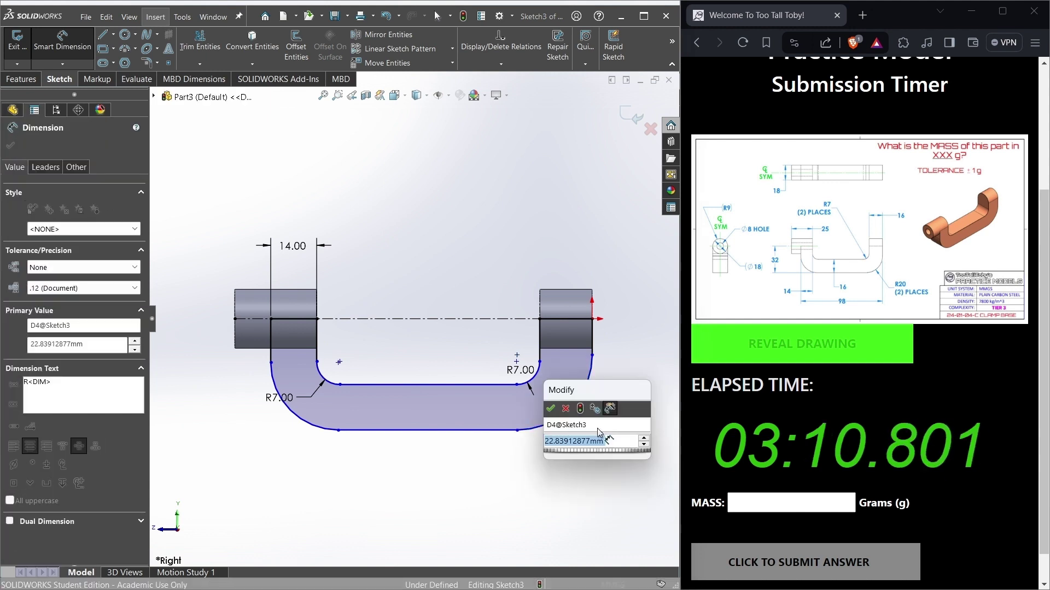
pyautogui.write('20')
pyautogui.press('Return')
pyautogui.click(508, 454)
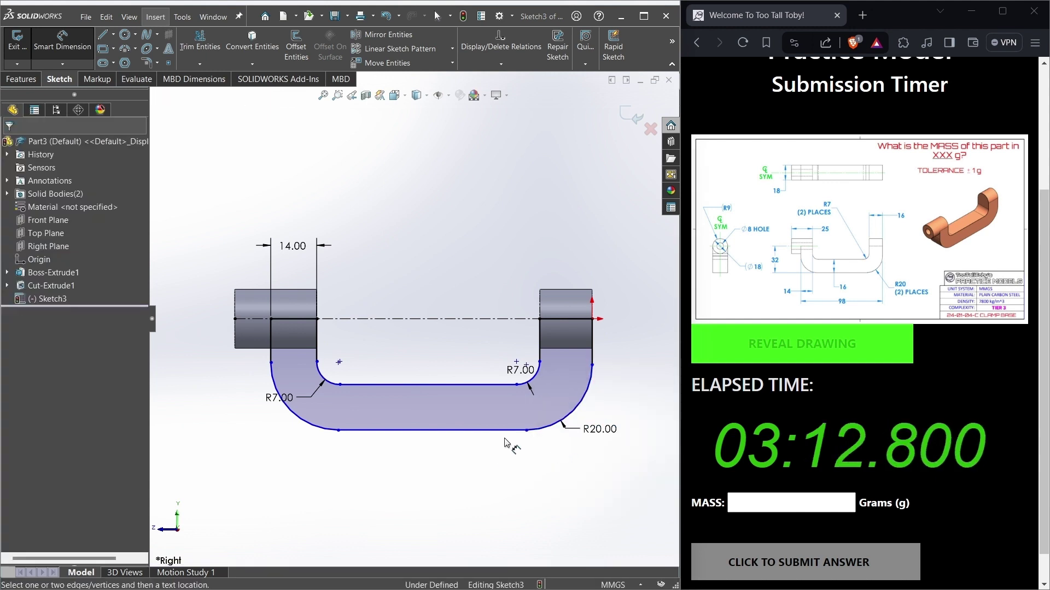
# Step: Dimension the wall thickness between the bottom and inner lines to 16 mm
pyautogui.click(440, 430)
pyautogui.click(443, 386)
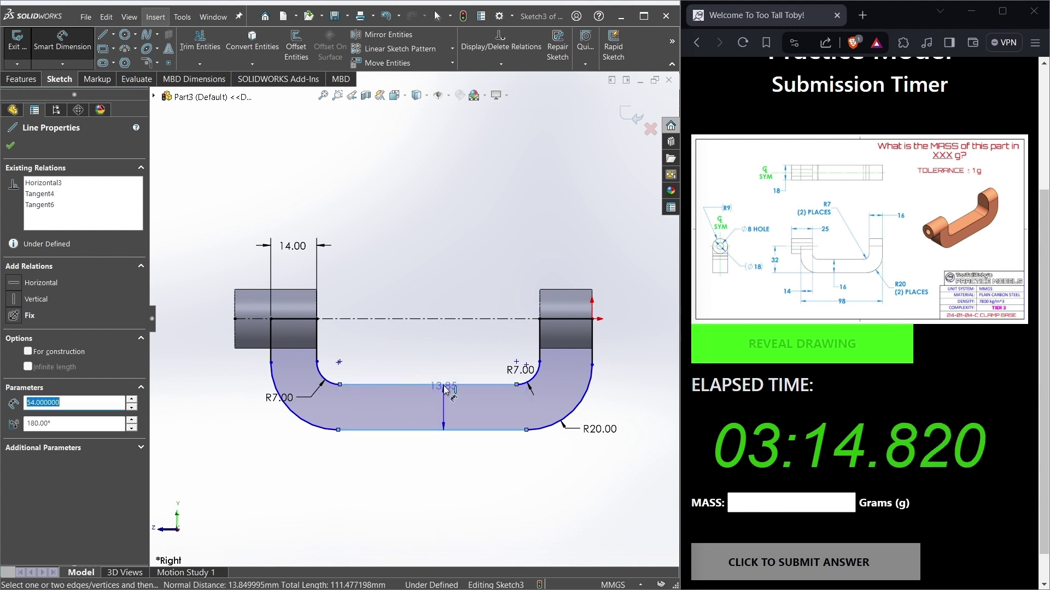
pyautogui.click(433, 410)
pyautogui.write('16')
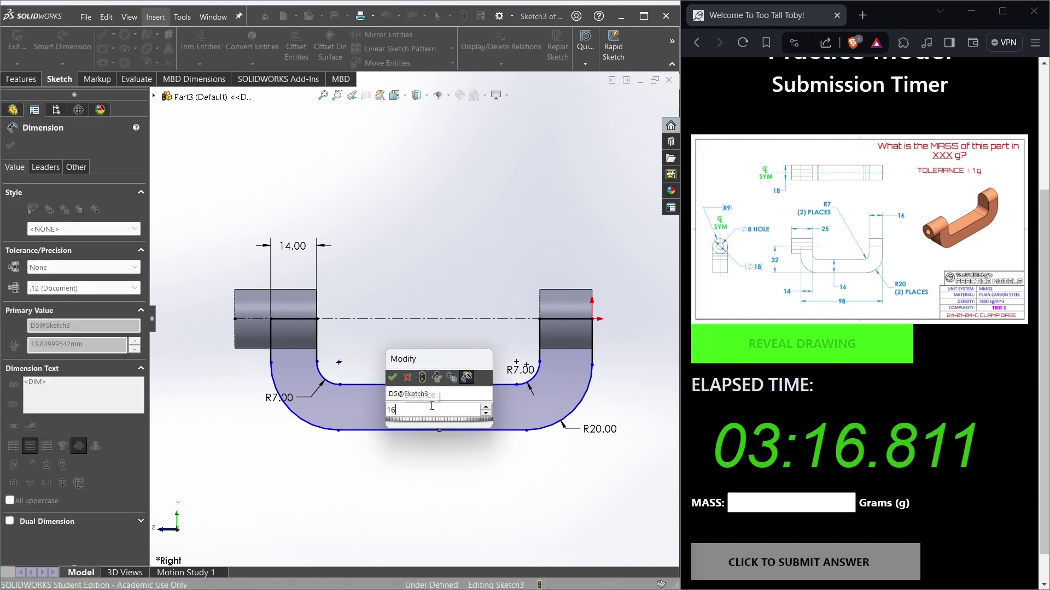
pyautogui.press('Return')
pyautogui.click(383, 470)
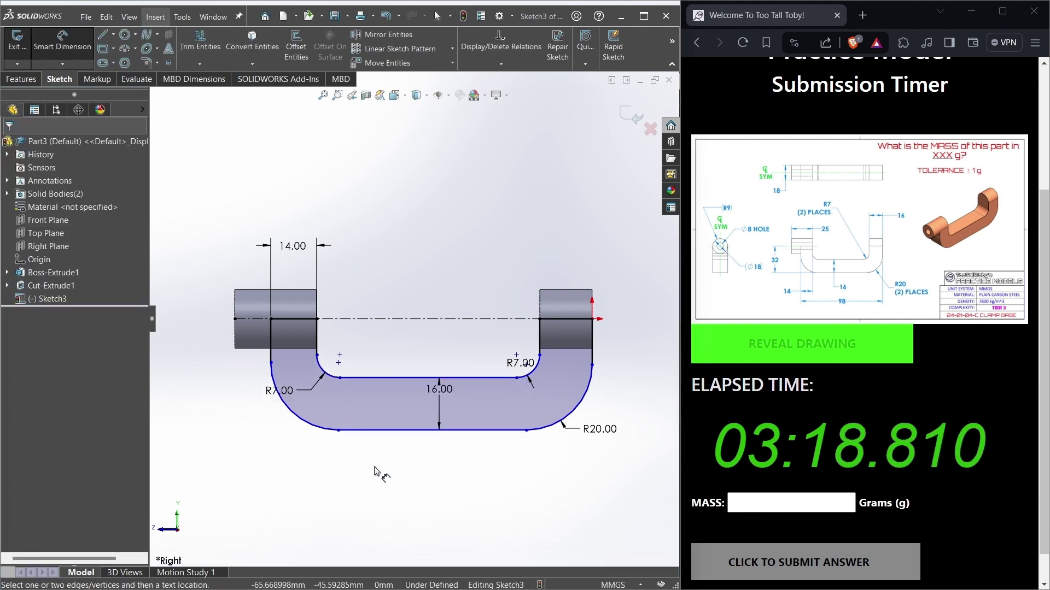
# Step: Set the distance from the centreline to the bottom line to 32 mm
pyautogui.click(328, 318)
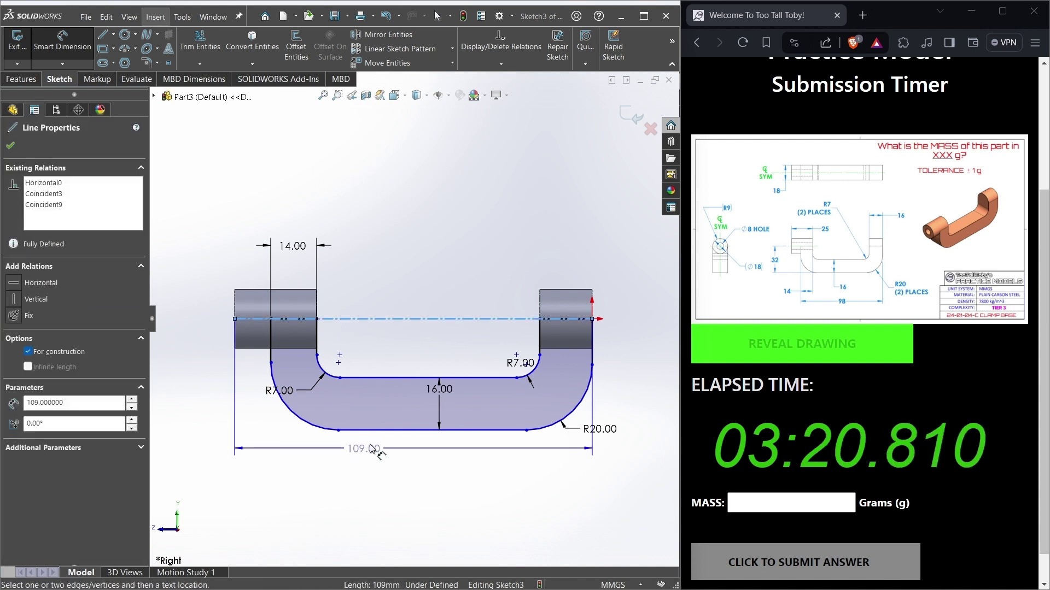
pyautogui.click(382, 430)
pyautogui.click(218, 421)
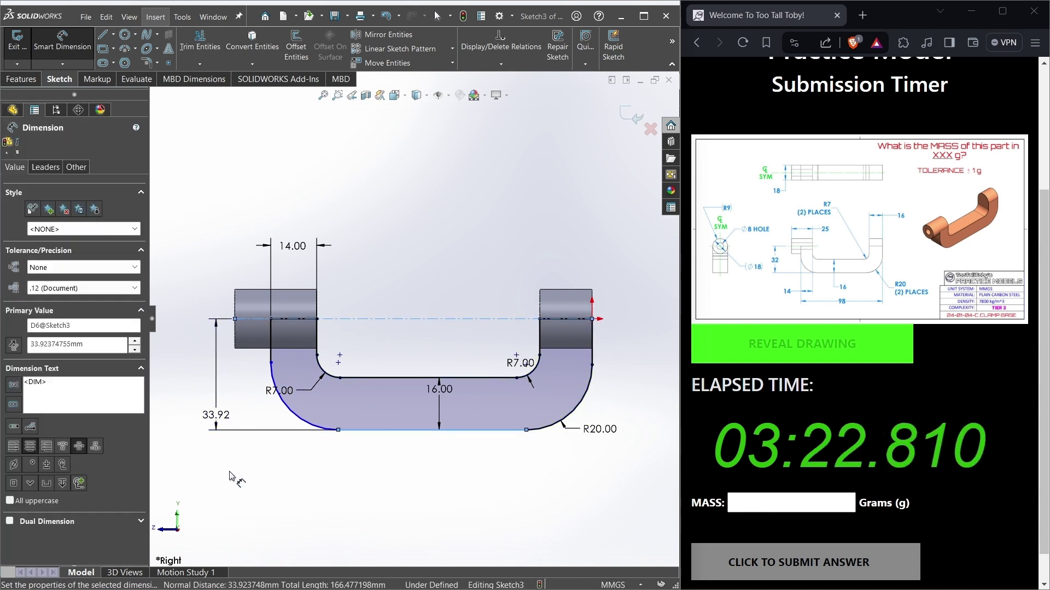
pyautogui.write('32')
pyautogui.press('Return')
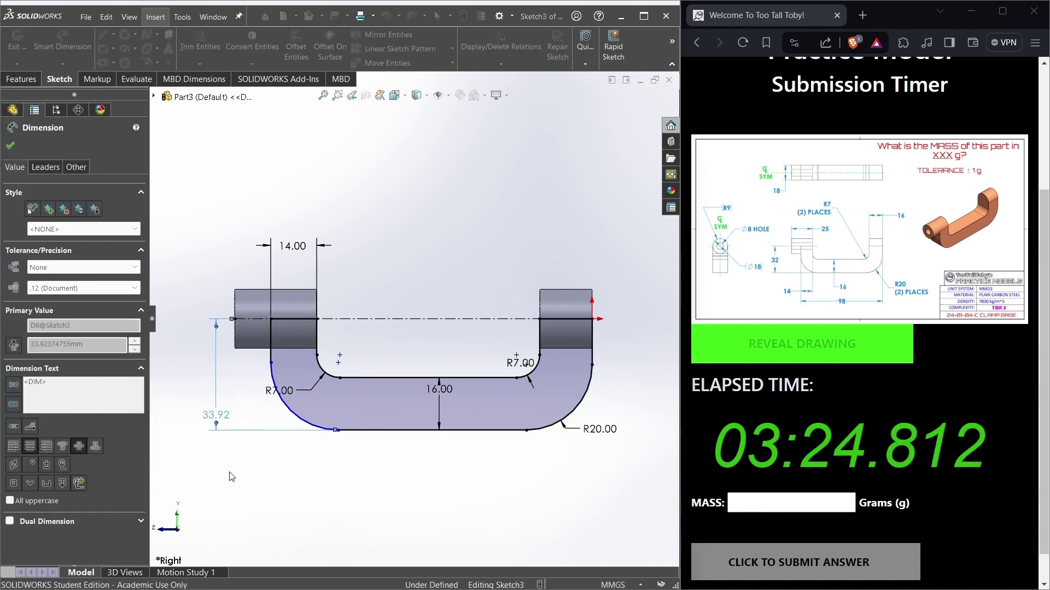
pyautogui.click(309, 452)
# Step: Set the left outer arc radius to R20, fully defining Sketch3
pyautogui.click(305, 419)
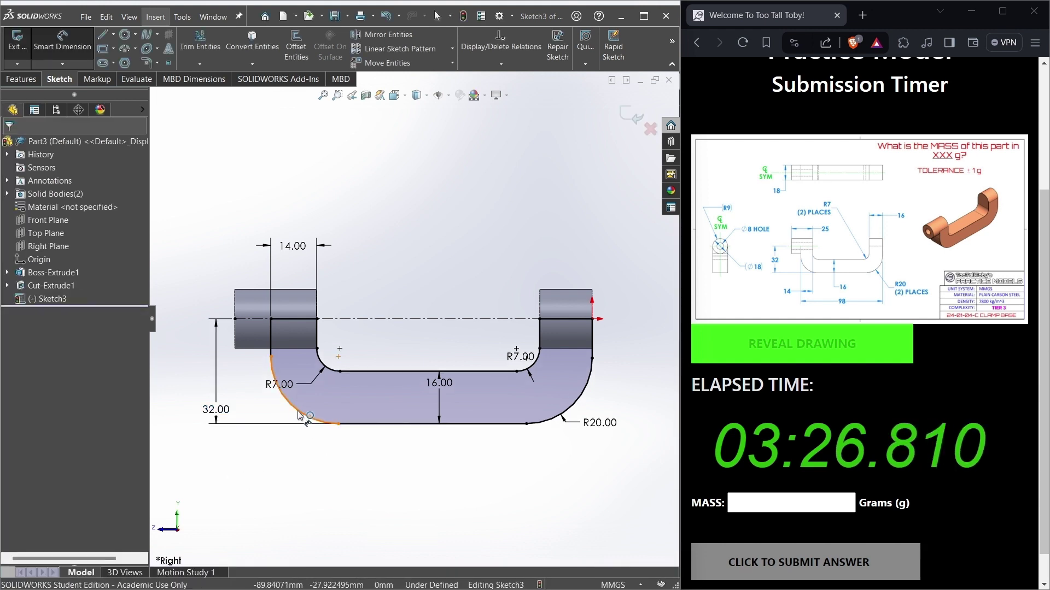
pyautogui.click(262, 445)
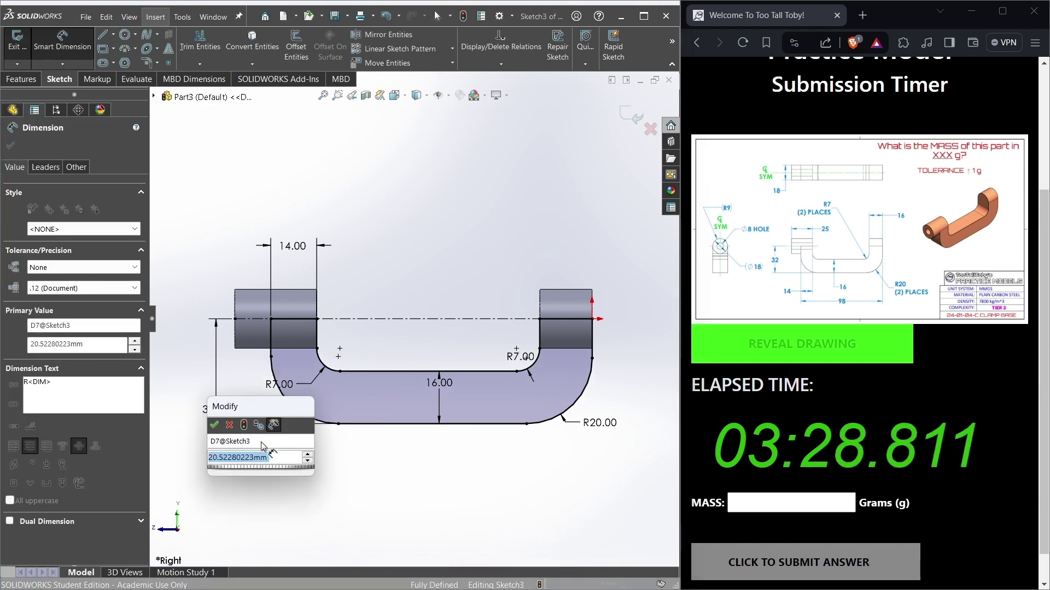
pyautogui.write('20')
pyautogui.press('Return')
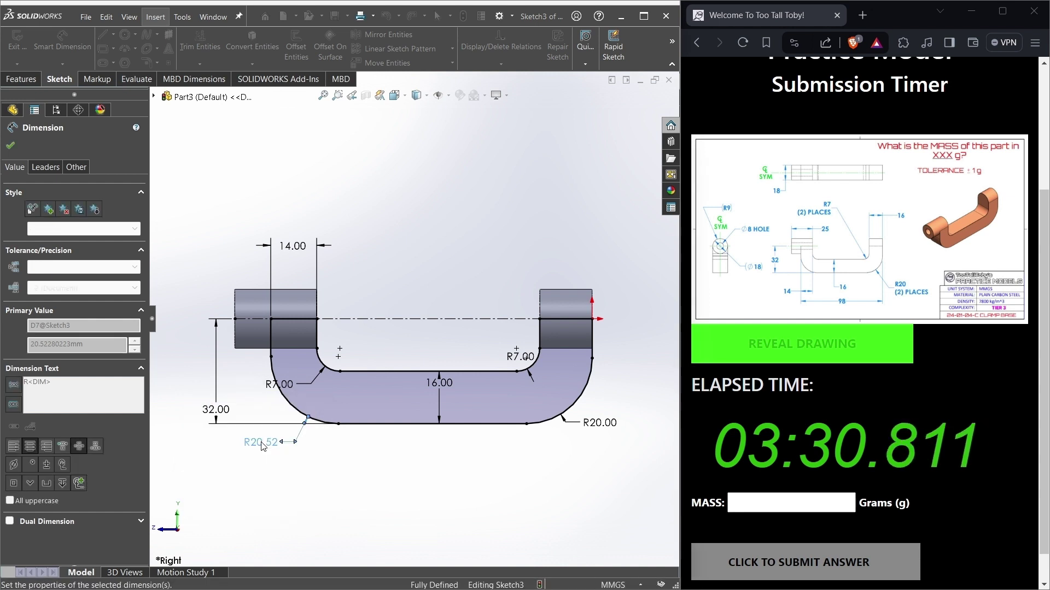
pyautogui.click(357, 462)
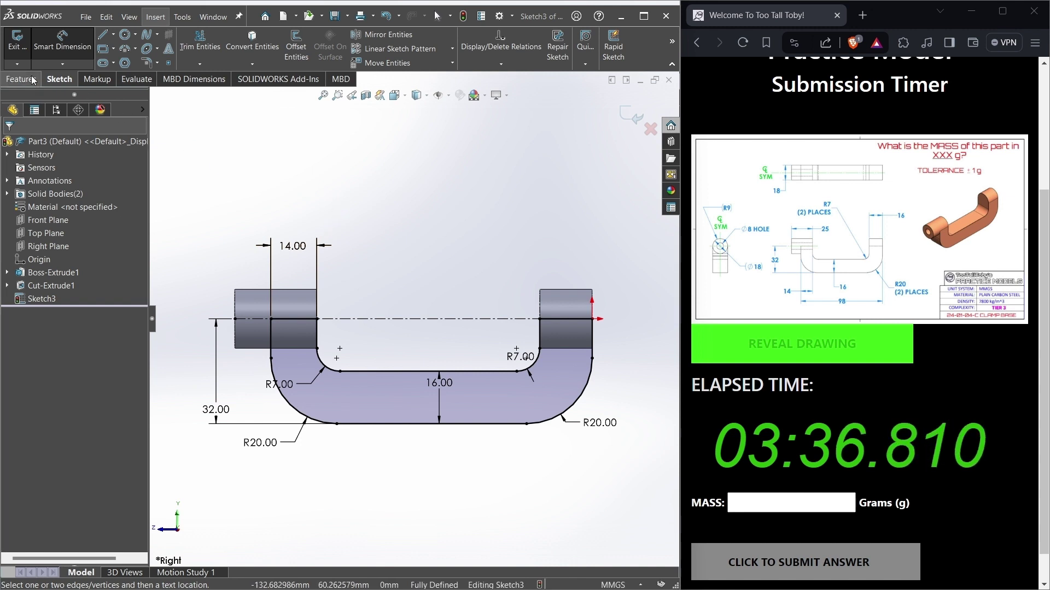
pyautogui.click(21, 79)
# Step: Extrude Sketch3 with a Mid Plane end condition, 18 mm deep, as Boss-Extrude2
pyautogui.click(23, 51)
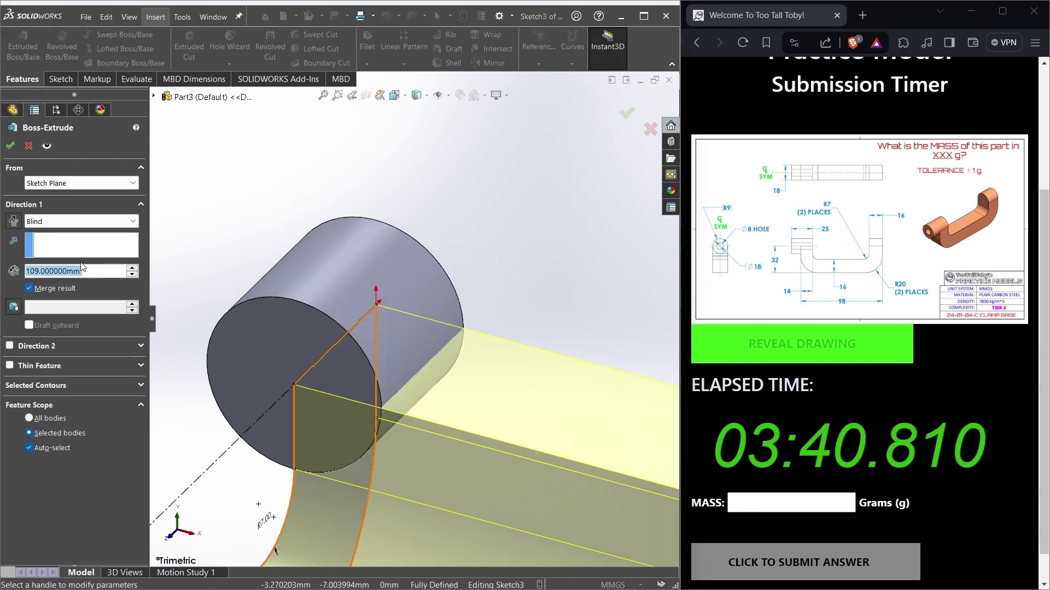
pyautogui.click(82, 221)
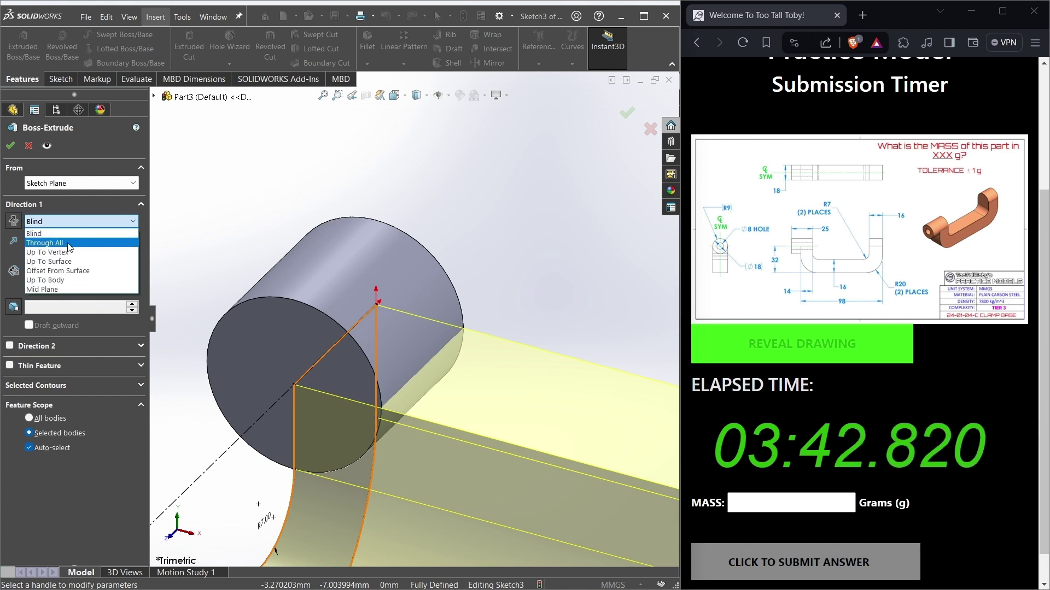
pyautogui.click(69, 230)
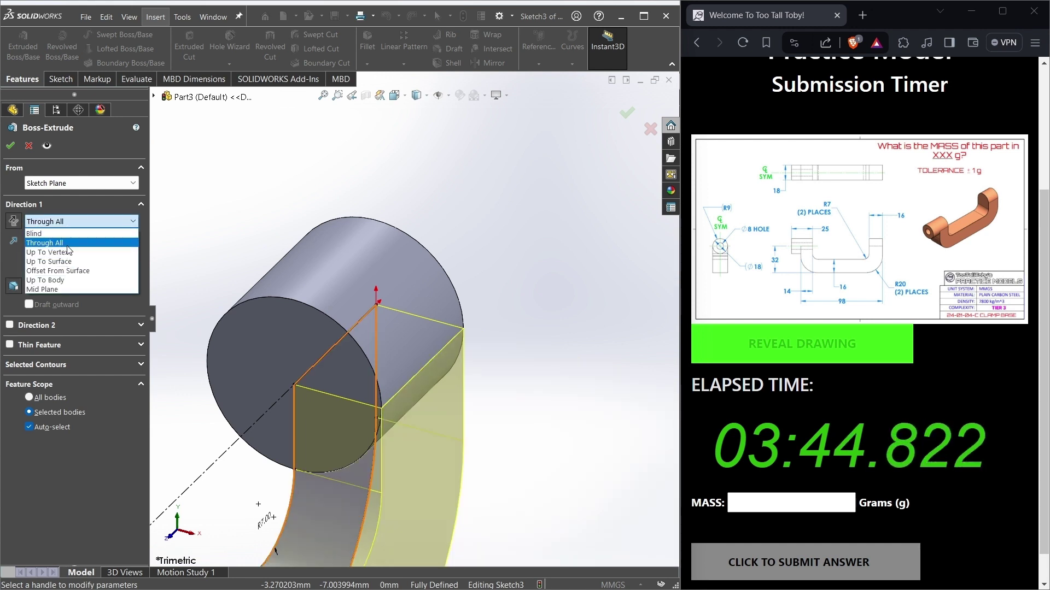
pyautogui.click(63, 289)
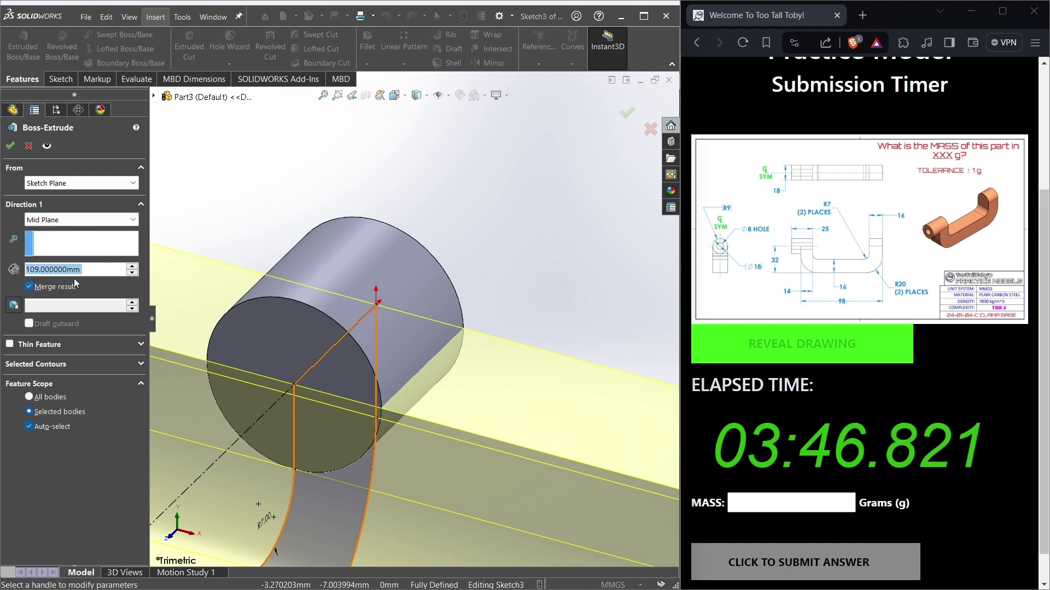
pyautogui.write('18')
pyautogui.press('Return')
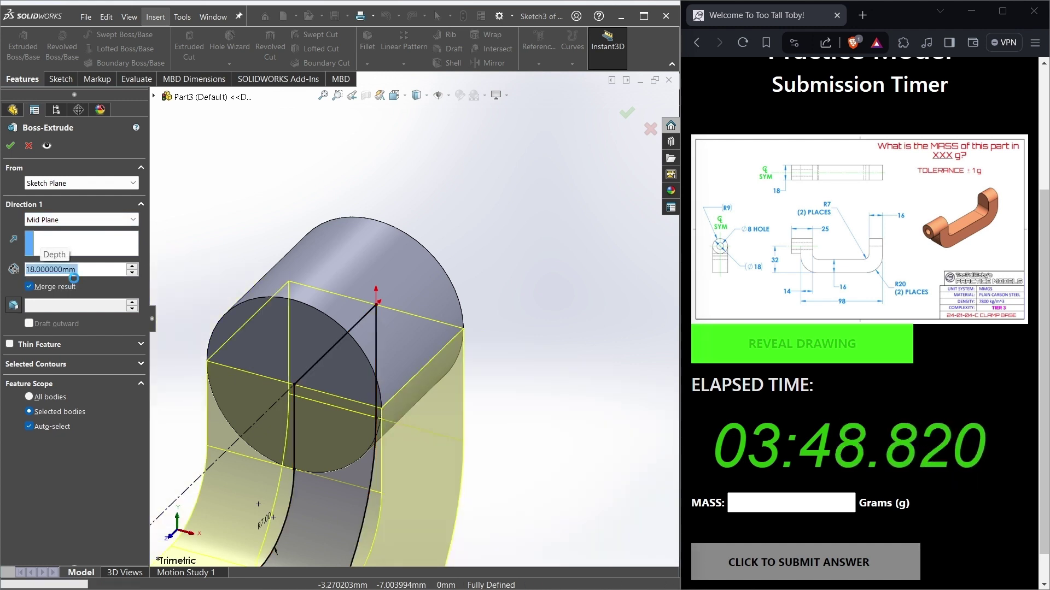
pyautogui.press('Return')
pyautogui.scroll(3, 459, 356)
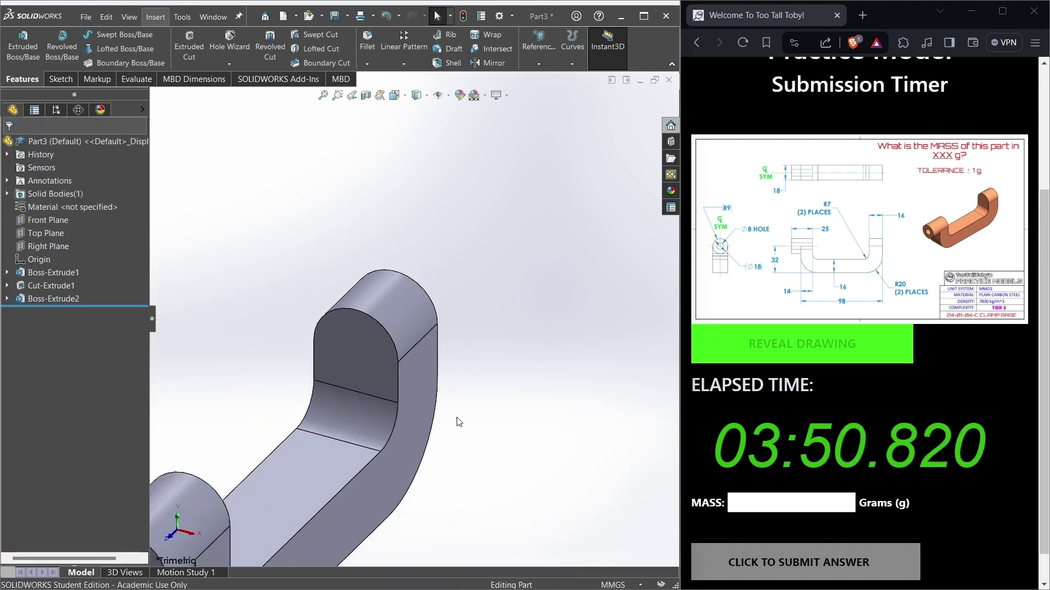
pyautogui.scroll(3, 399, 443)
# Step: Sketch a small circle at the origin on the cylindrical boss's end face
pyautogui.moveTo(399, 443); pyautogui.dragTo(350, 383, button='middle')
pyautogui.rightClick(343, 377)
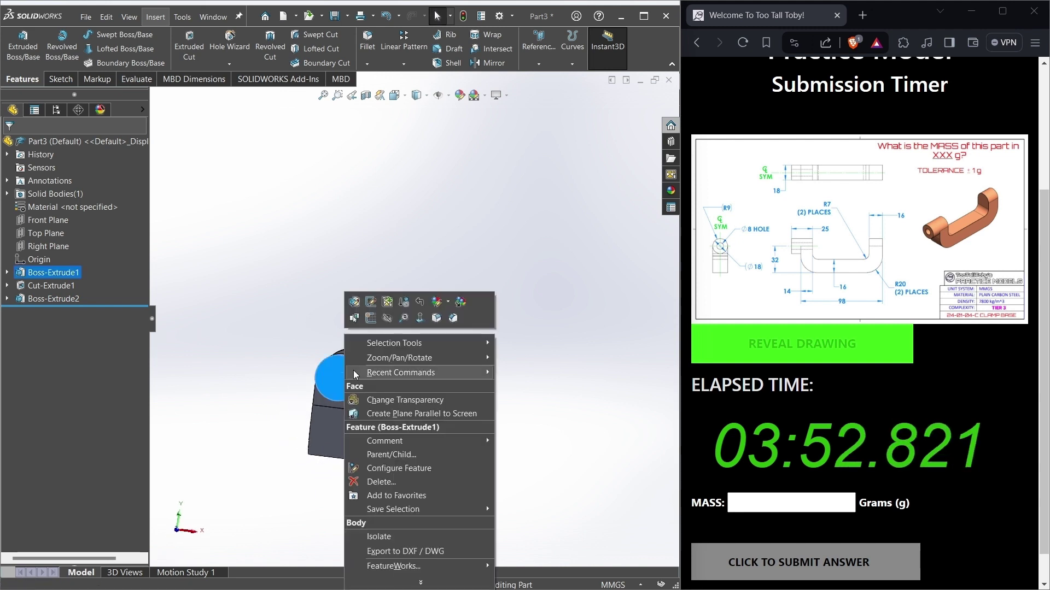
pyautogui.click(404, 319)
pyautogui.press('c')
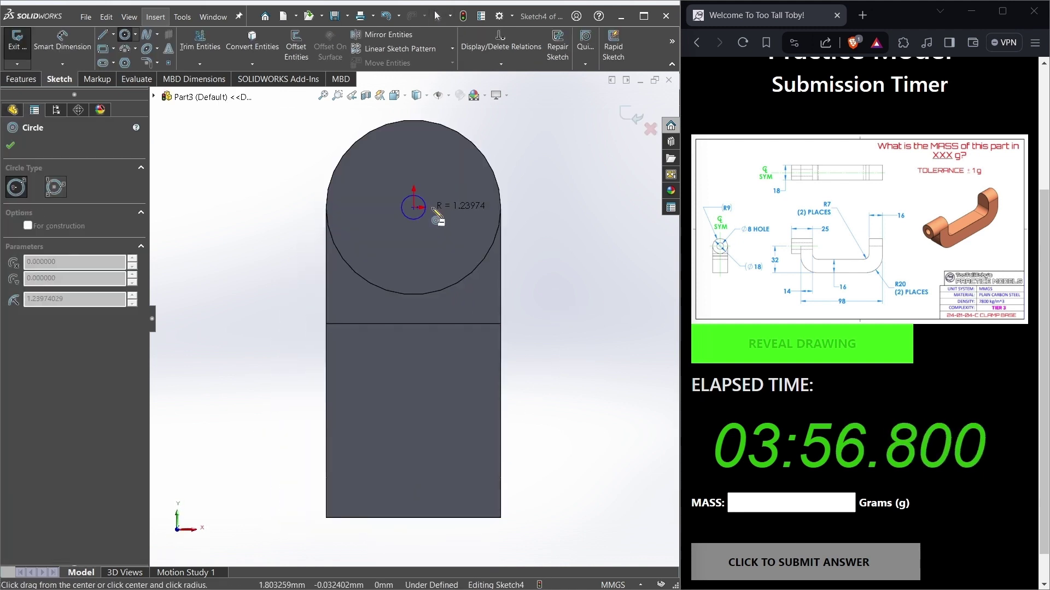
pyautogui.moveTo(414, 208); pyautogui.dragTo(433, 207)
# Step: Dimension the circle to an 8 mm diameter
pyautogui.rightClick(586, 281)
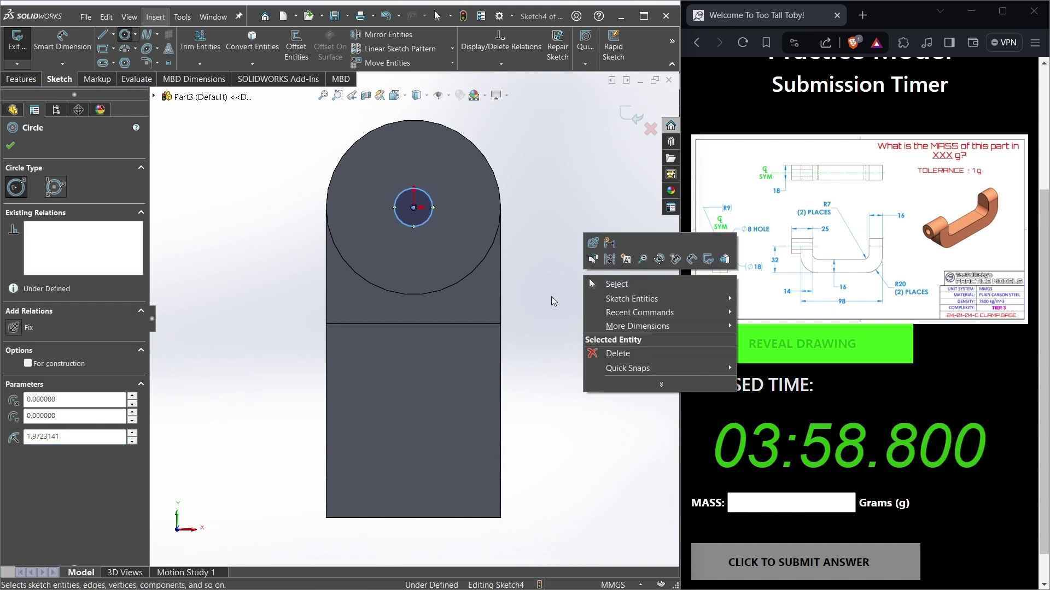
pyautogui.press('d')
pyautogui.click(431, 214)
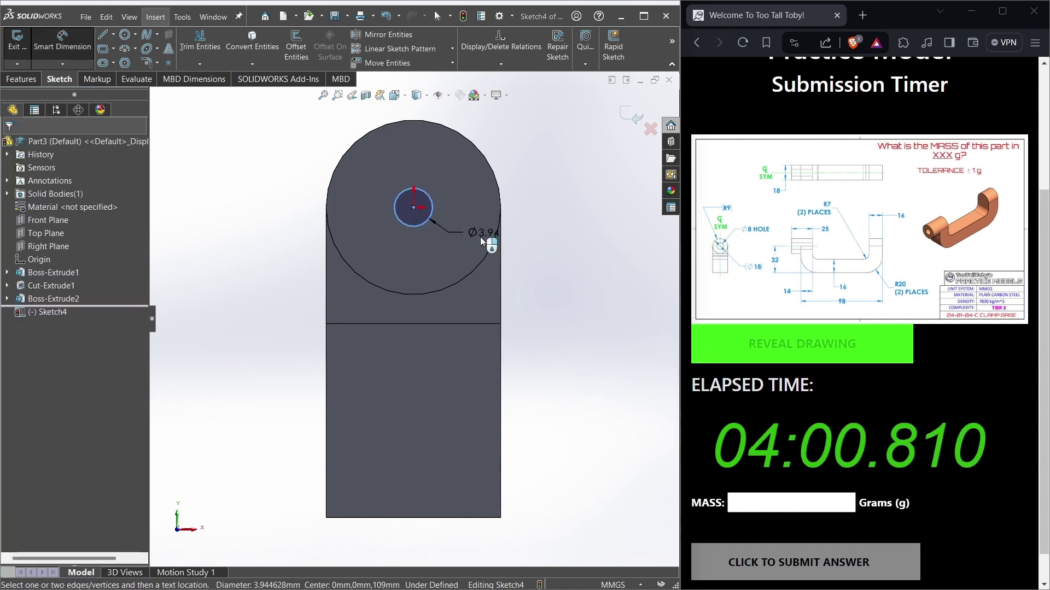
pyautogui.click(461, 260)
pyautogui.write('8')
pyautogui.press('Return')
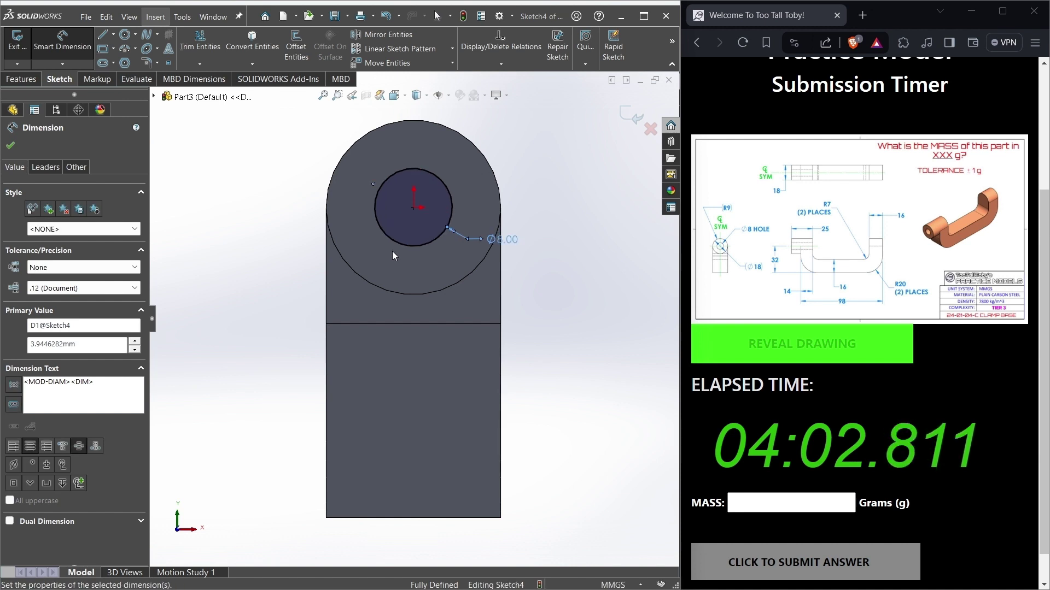
# Step: Cut the circle Blind 25 mm deep into the boss as Cut-Extrude2
pyautogui.click(21, 79)
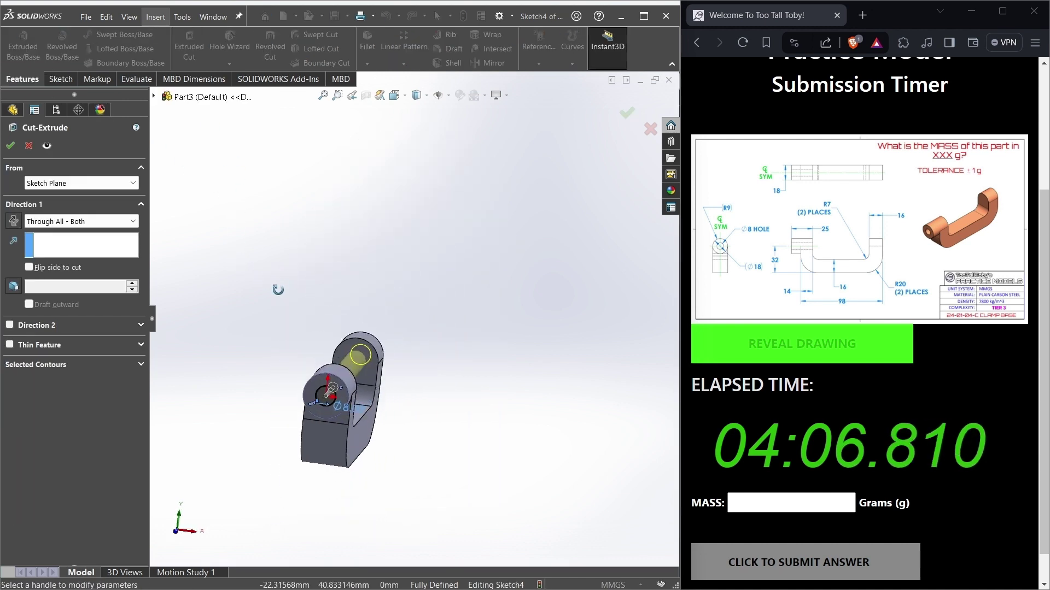
pyautogui.click(82, 221)
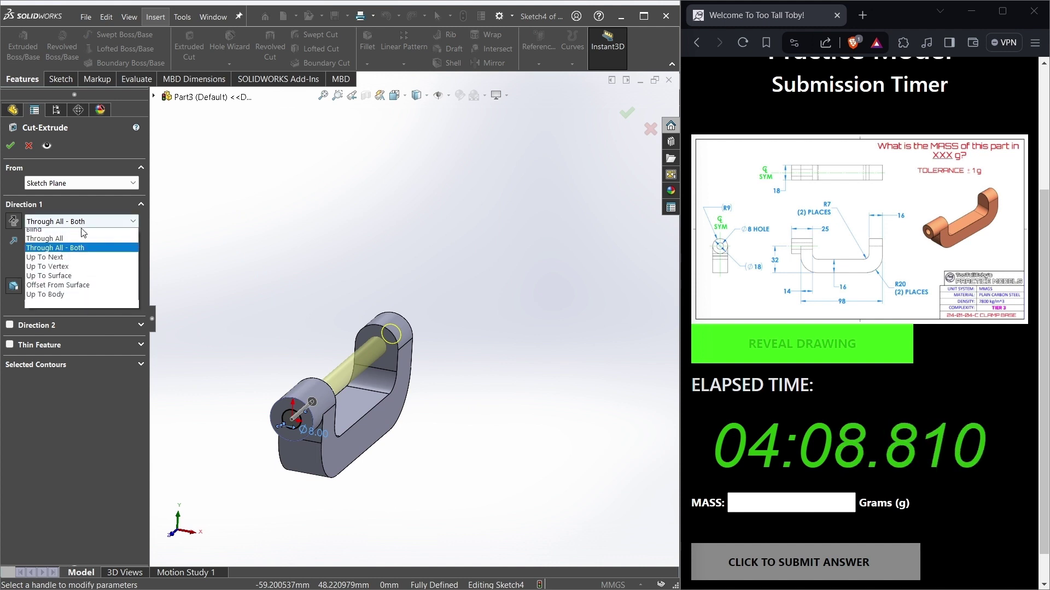
pyautogui.click(50, 231)
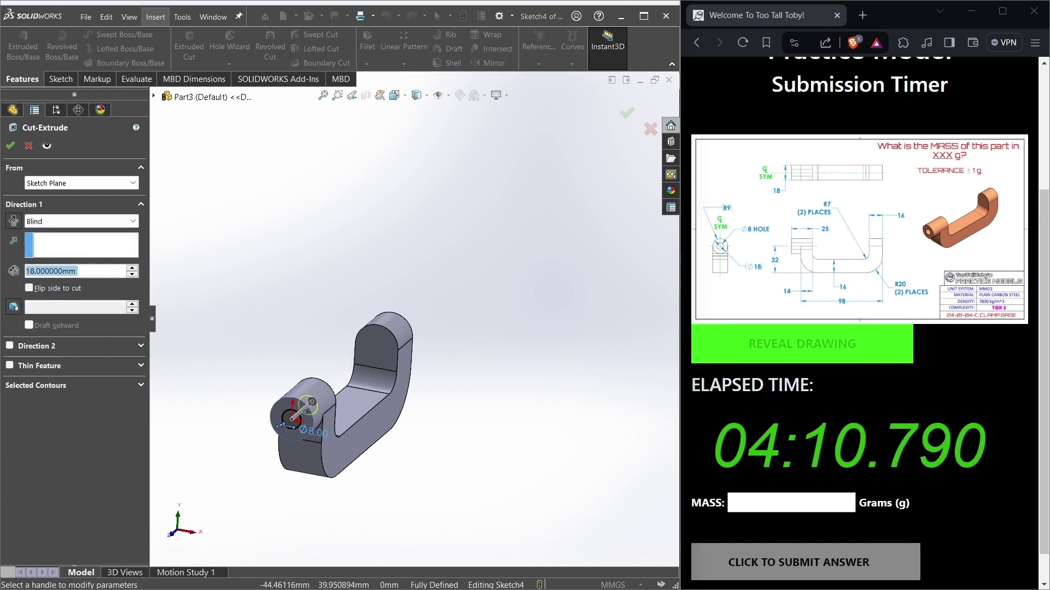
pyautogui.write('25')
pyautogui.press('Return')
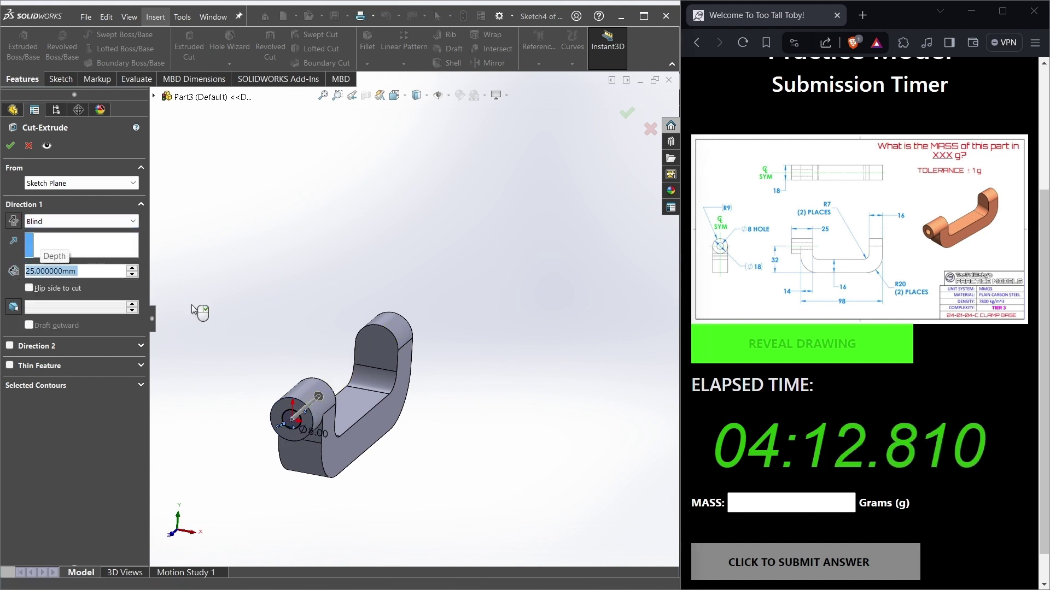
pyautogui.moveTo(468, 293); pyautogui.dragTo(448, 299, button='middle')
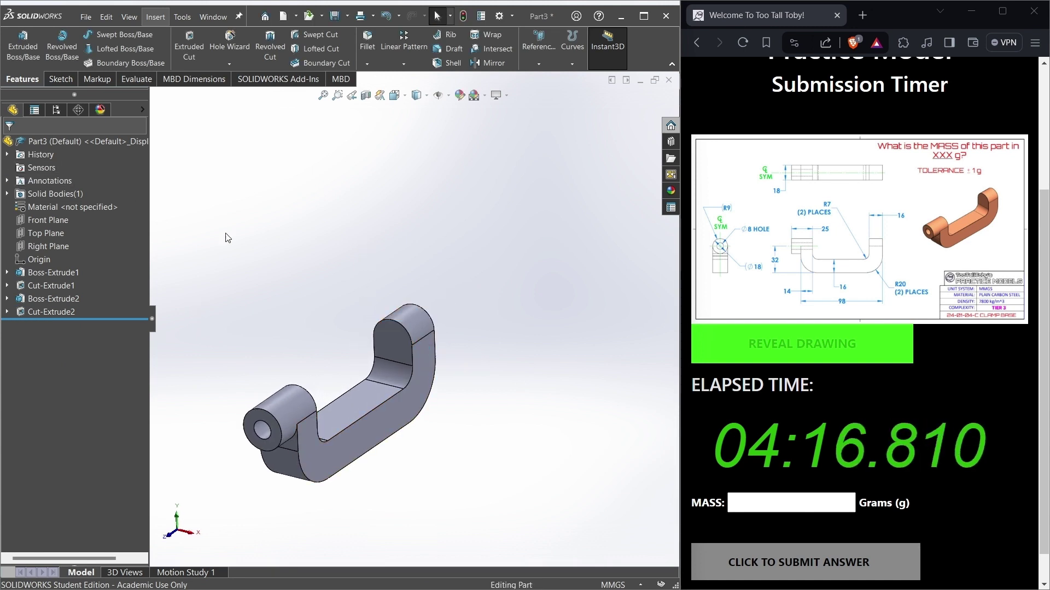
# Step: Apply a light copper-orange colour to the whole body through Appearances > Body
pyautogui.rightClick(434, 387)
pyautogui.click(411, 374)
pyautogui.rightClick(411, 374)
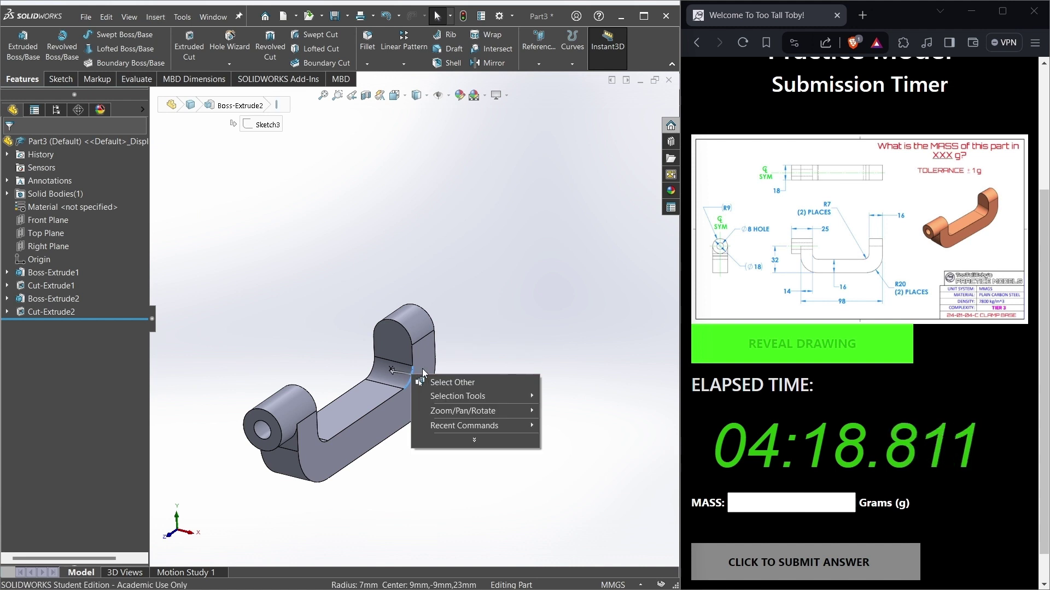
pyautogui.click(425, 358)
pyautogui.rightClick(425, 358)
pyautogui.click(516, 288)
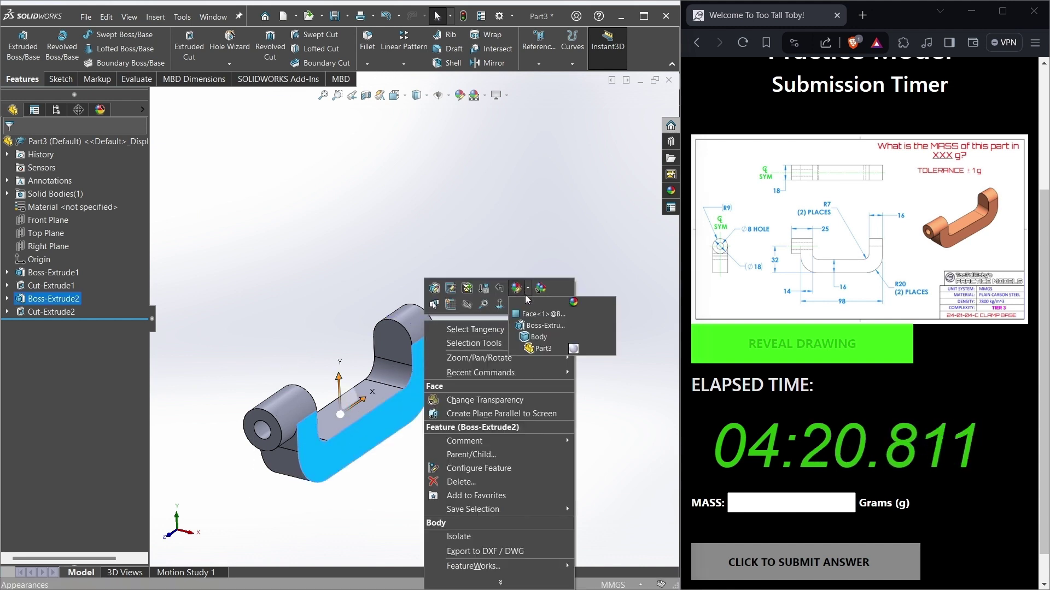
pyautogui.click(528, 337)
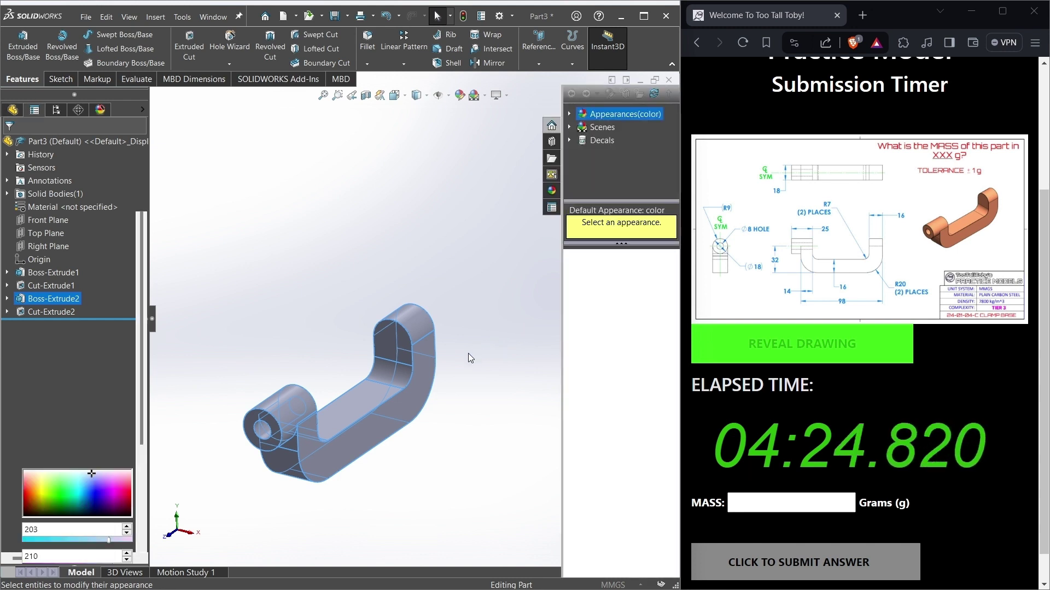
pyautogui.click(47, 418)
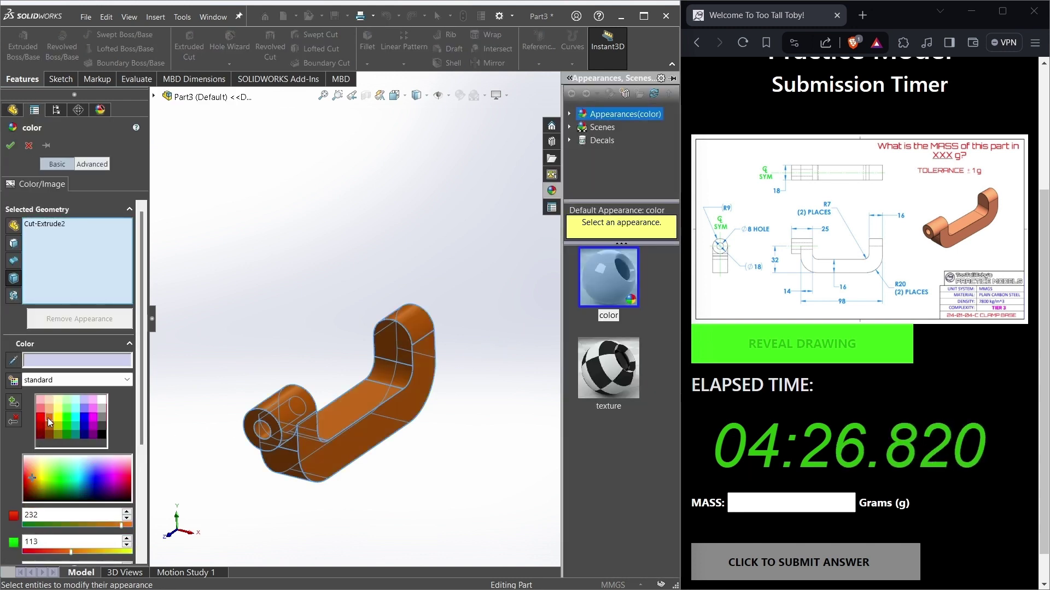
pyautogui.click(49, 411)
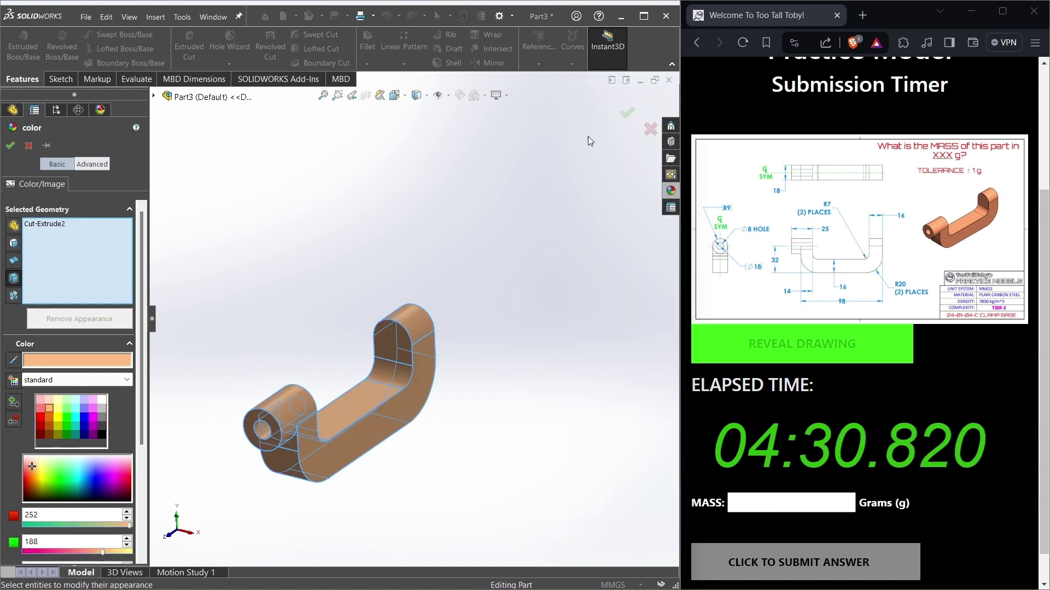
pyautogui.click(626, 115)
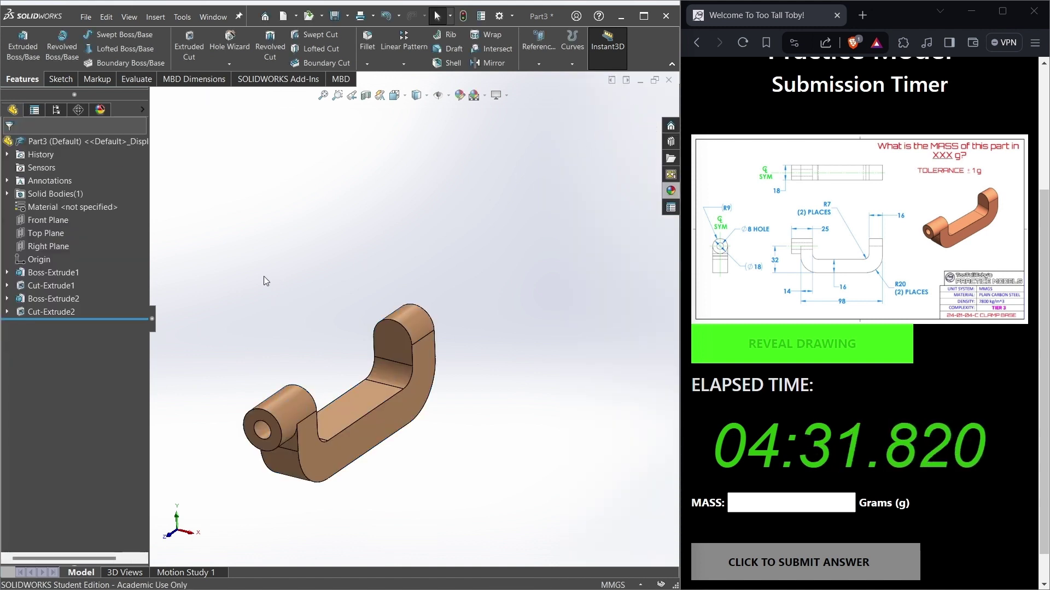
# Step: Assign Plain Carbon Steel as the part material, searching the library for 'Pla'
pyautogui.rightClick(57, 205)
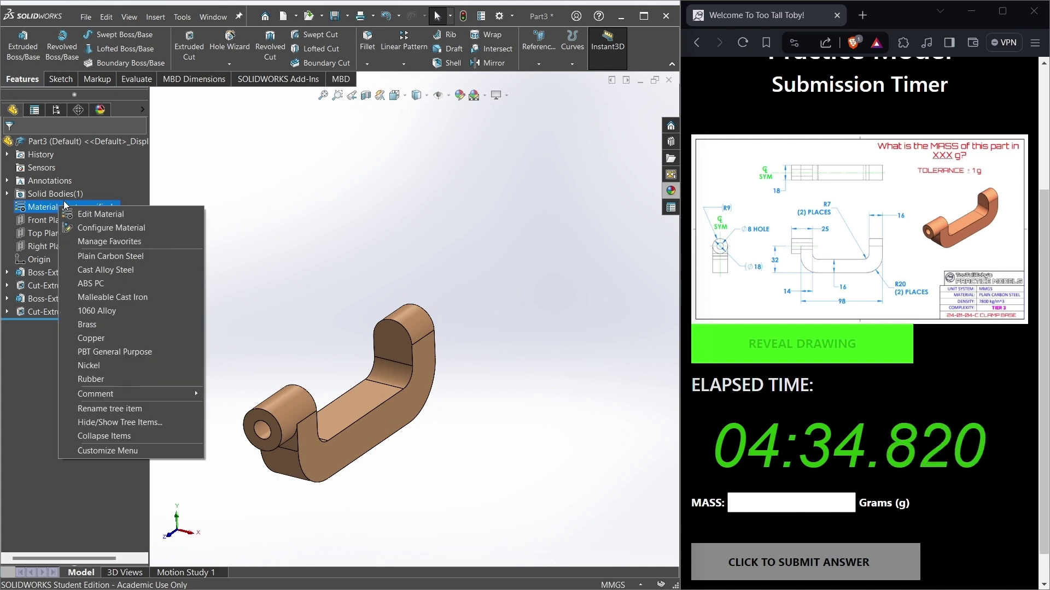
pyautogui.click(70, 215)
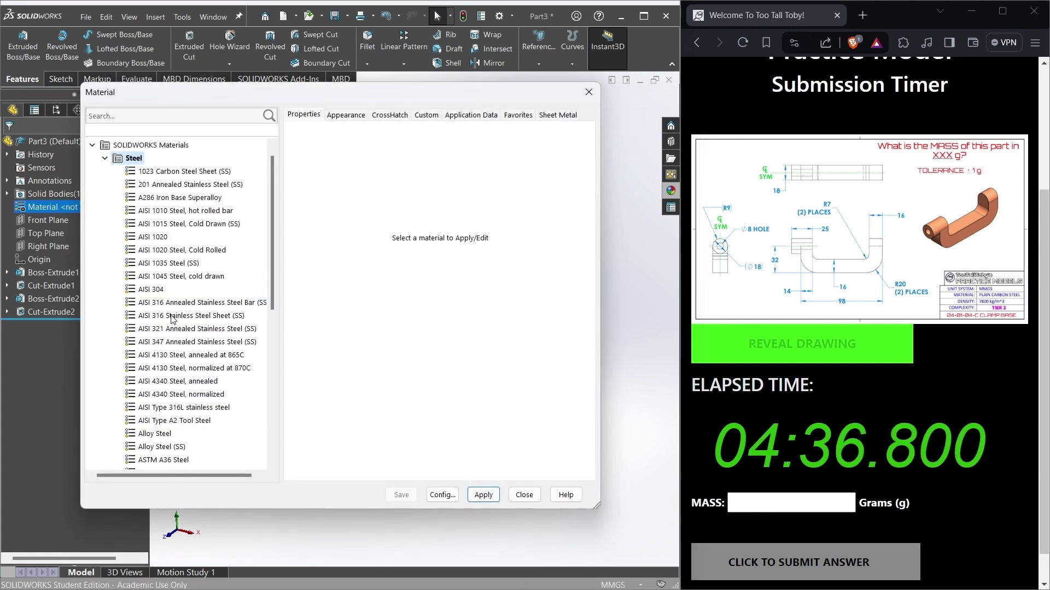
pyautogui.click(129, 111)
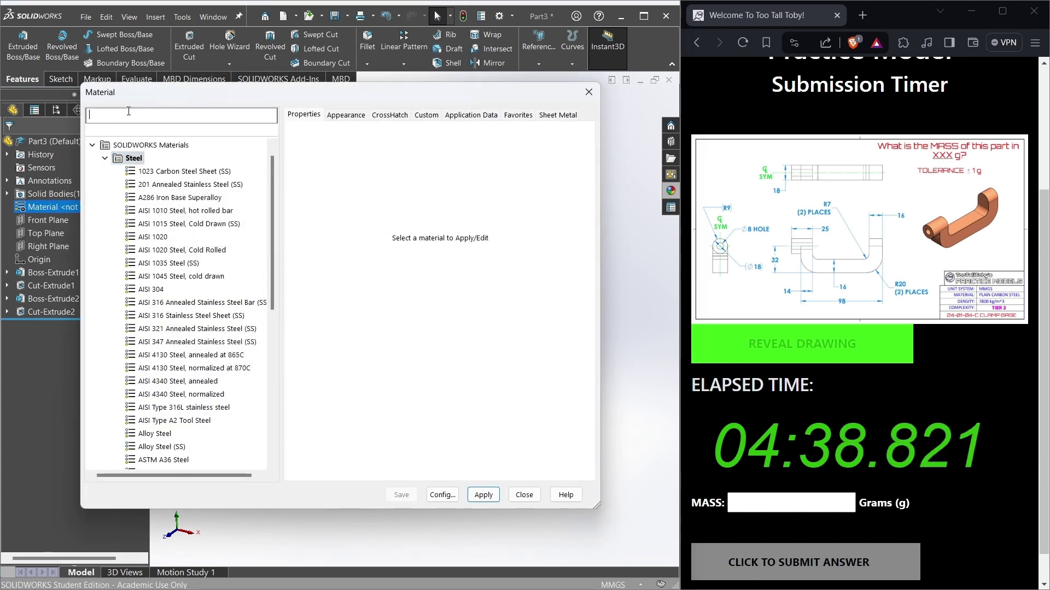
pyautogui.write('P')
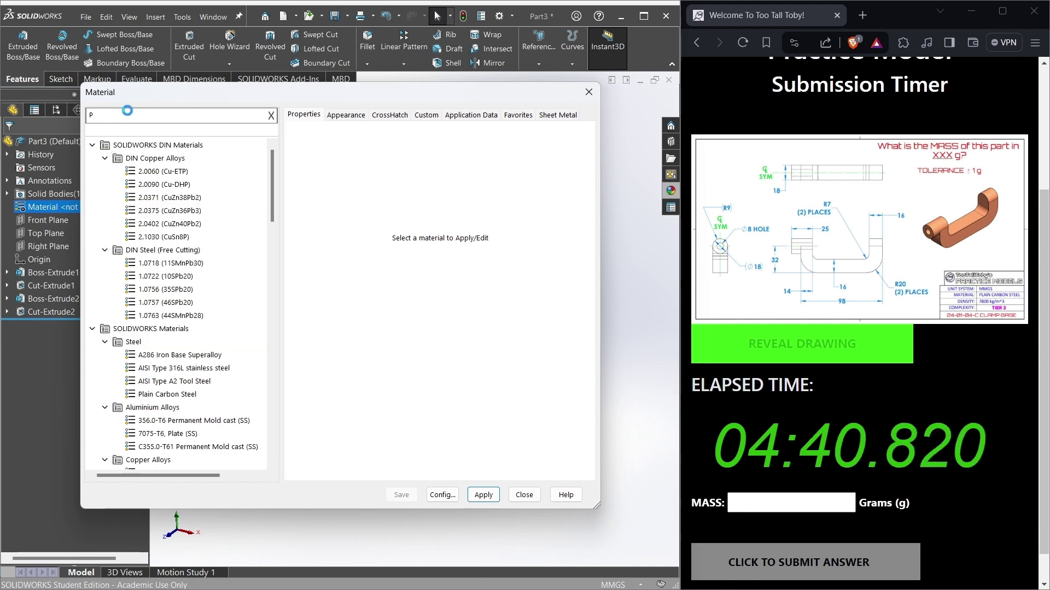
pyautogui.write('la')
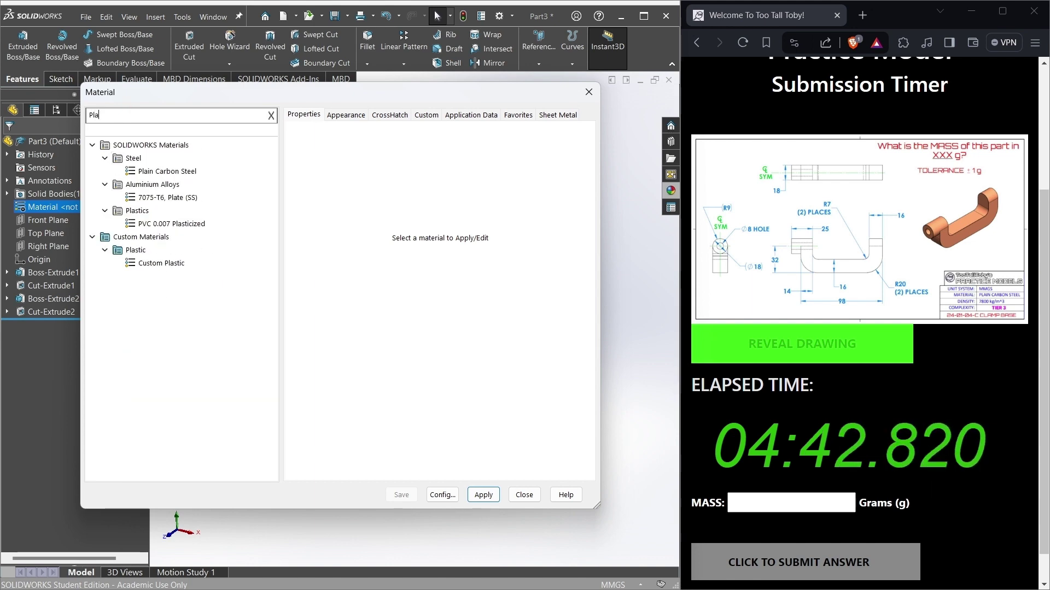
pyautogui.click(142, 170)
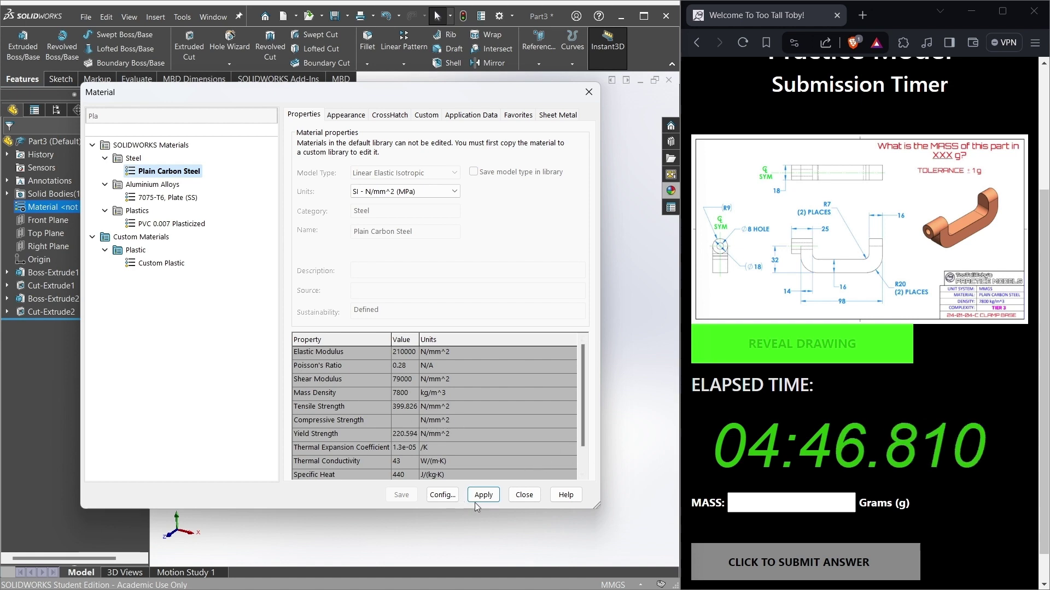
pyautogui.click(524, 496)
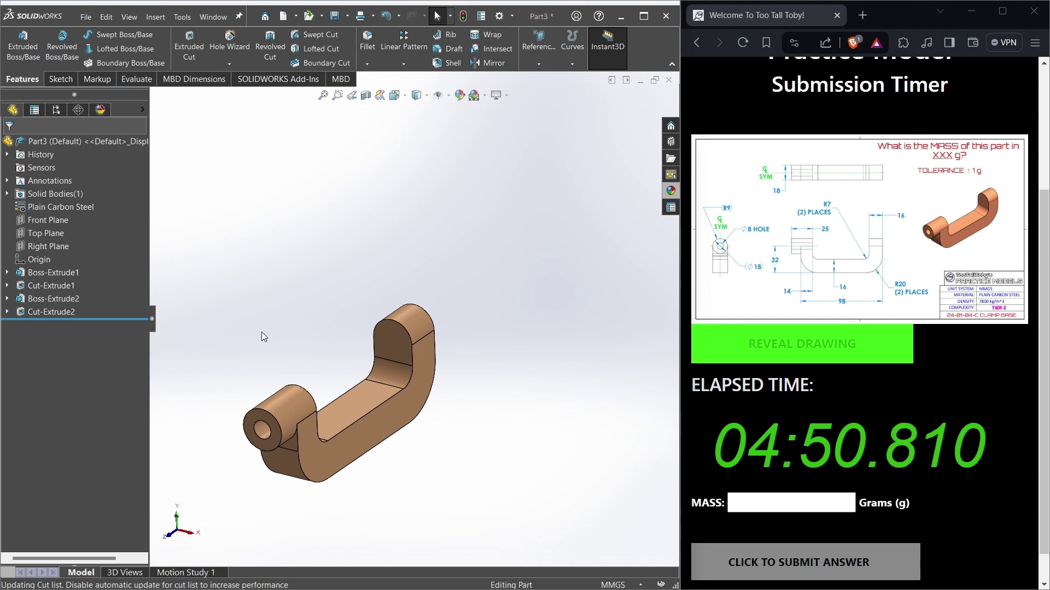
# Step: Calculate Mass Properties and select the 308.19 g mass value
pyautogui.click(136, 78)
pyautogui.click(186, 48)
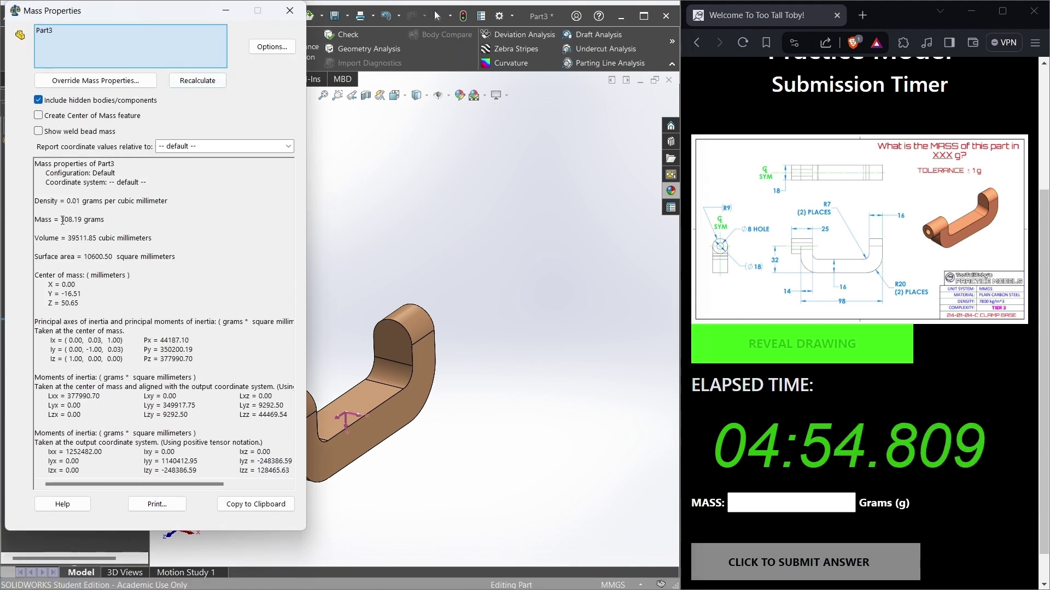
pyautogui.moveTo(61, 219); pyautogui.dragTo(87, 225)
pyautogui.doubleClick(83, 220)
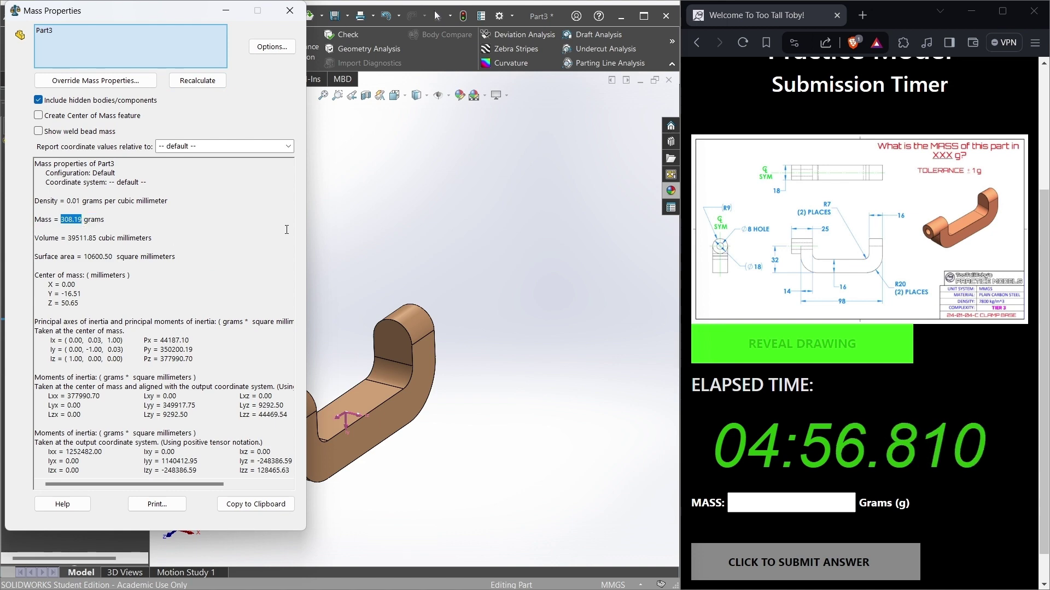
# Step: Submit 308.19 as the mass answer on Too Tall Toby
pyautogui.click(748, 499)
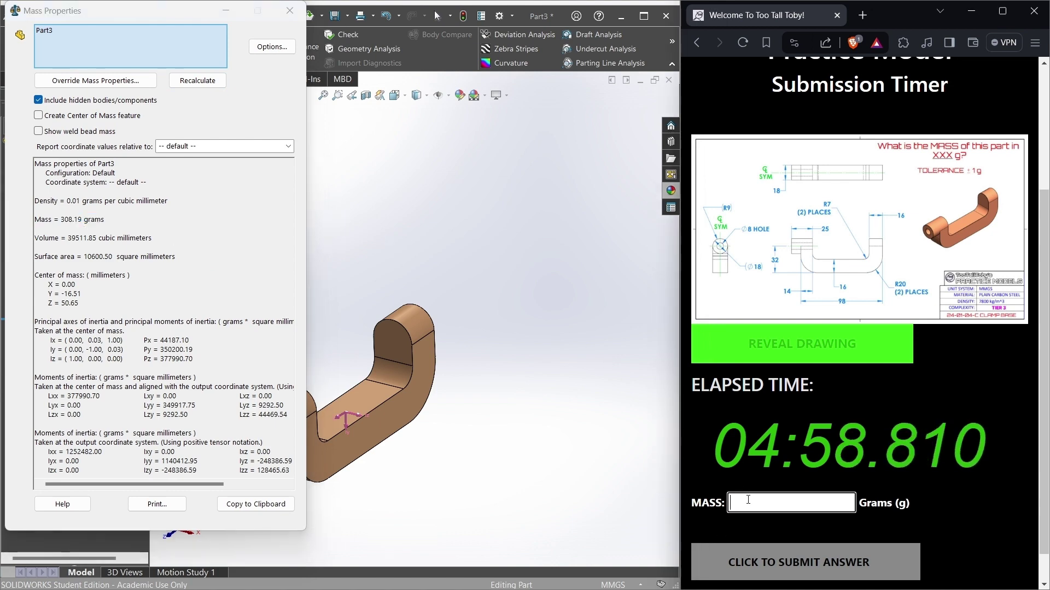
pyautogui.write('308.19')
pyautogui.click(740, 562)
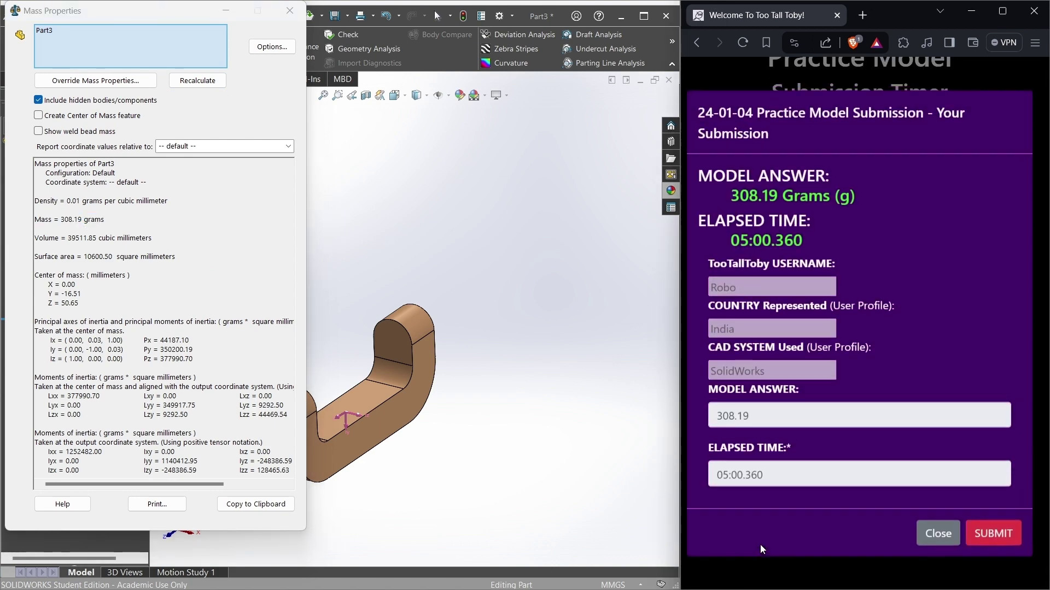
pyautogui.click(1000, 544)
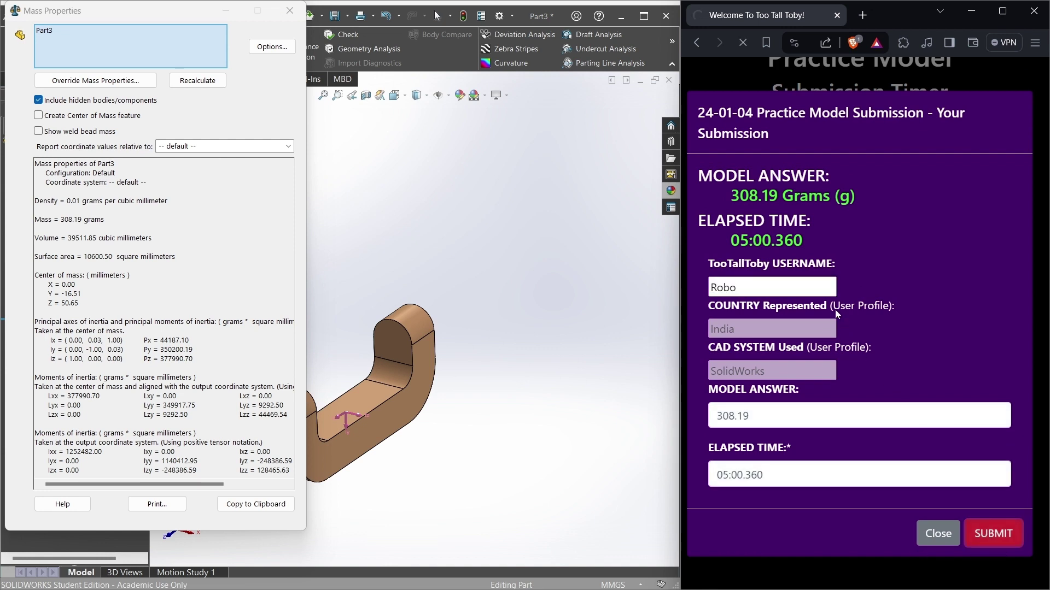
# Step: View the leaderboard and highlight the rank 83 row
pyautogui.click(758, 340)
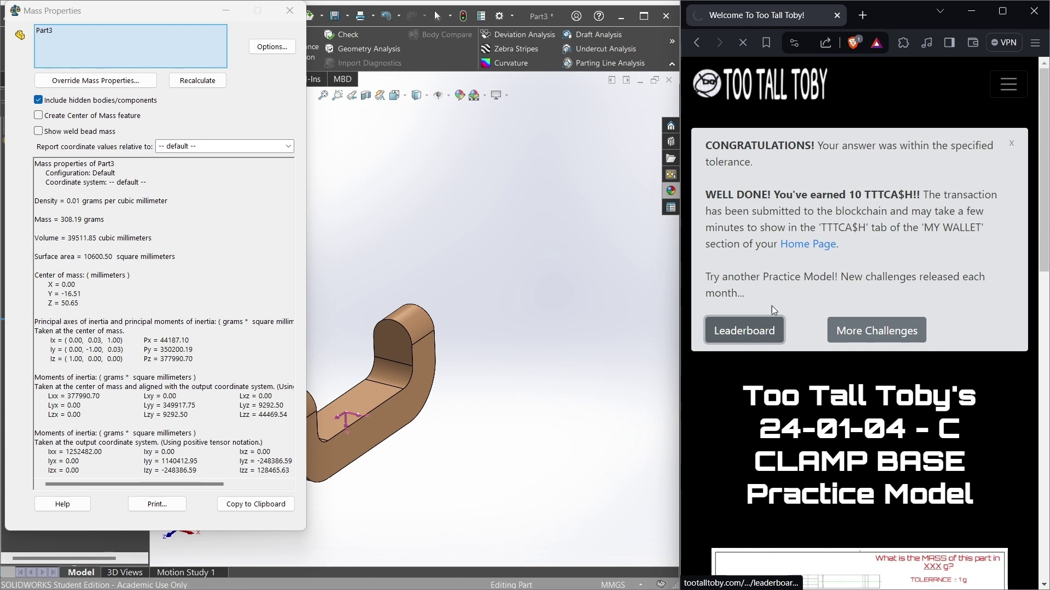
pyautogui.scroll(-3, 939, 424)
pyautogui.scroll(-15, 939, 424)
pyautogui.scroll(-2, 845, 421)
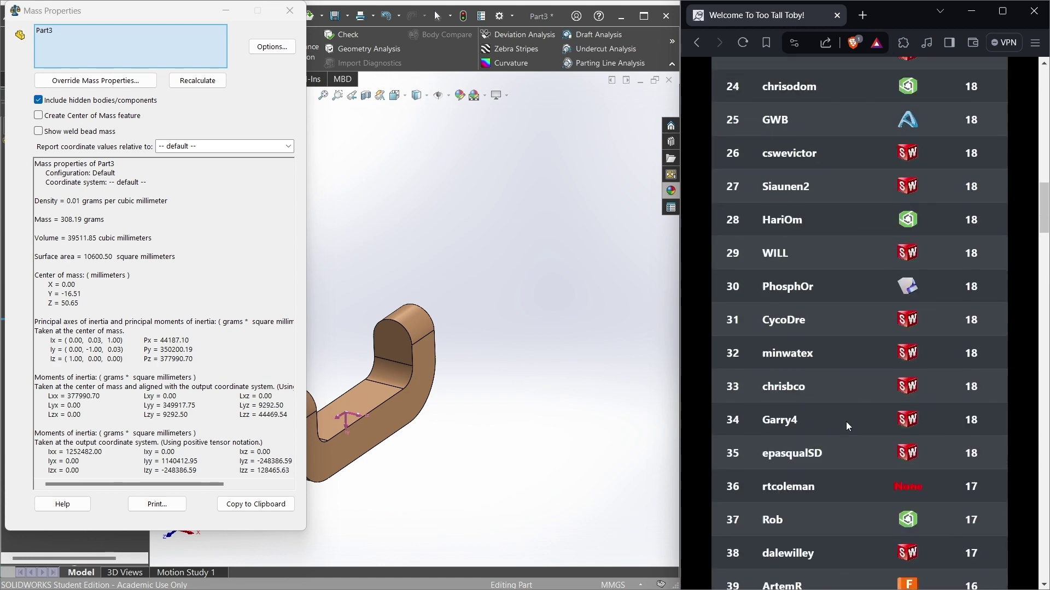
pyautogui.scroll(-6, 787, 411)
pyautogui.scroll(-5, 786, 411)
pyautogui.scroll(-8, 786, 411)
pyautogui.scroll(-8, 786, 411)
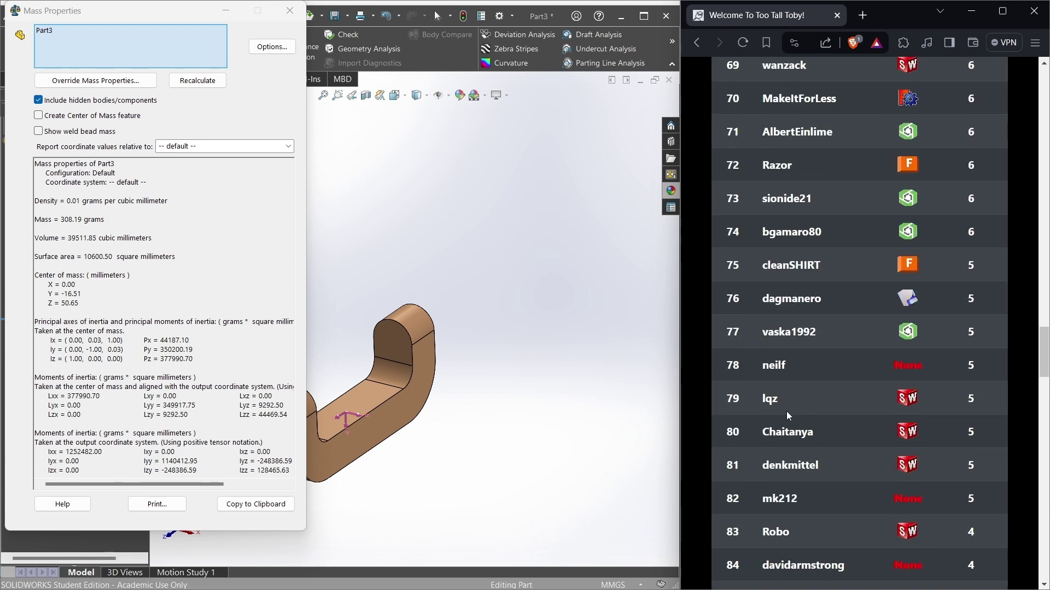
pyautogui.scroll(-8, 786, 411)
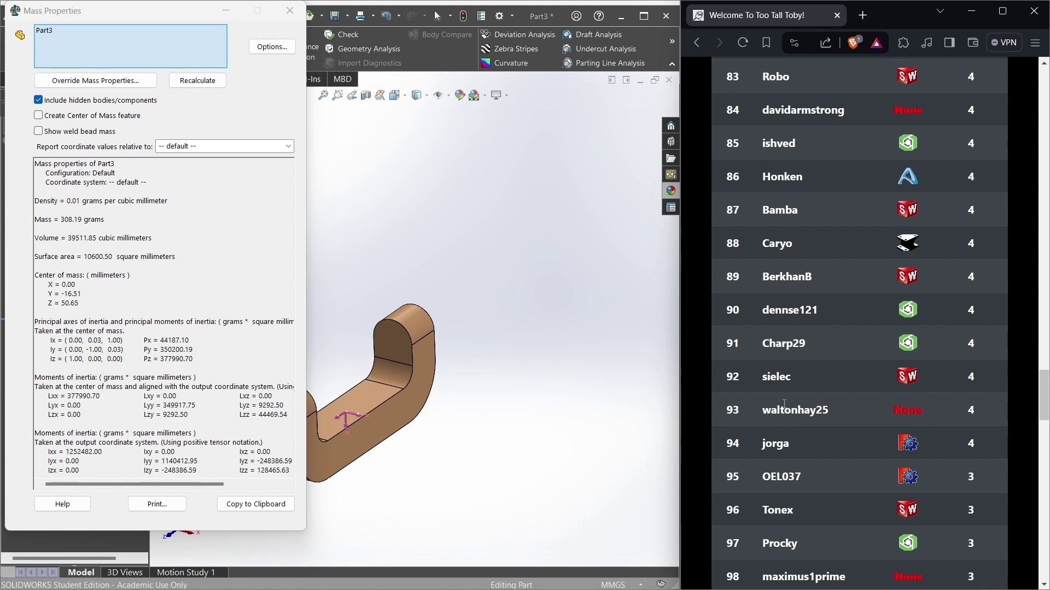
pyautogui.scroll(-4, 784, 404)
pyautogui.scroll(4, 783, 407)
pyautogui.scroll(4, 778, 401)
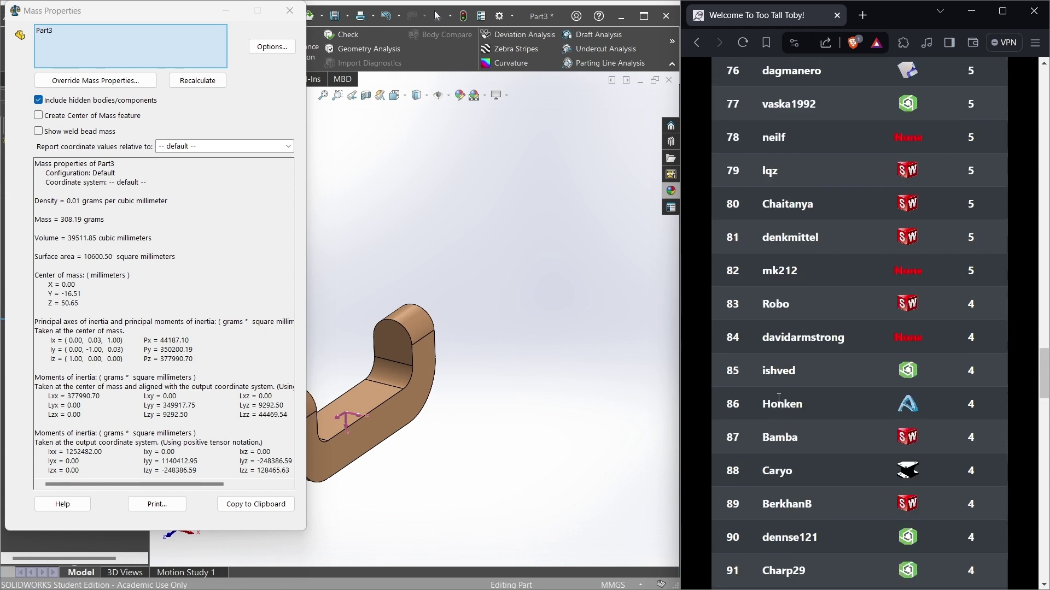
pyautogui.moveTo(722, 304); pyautogui.dragTo(903, 301)
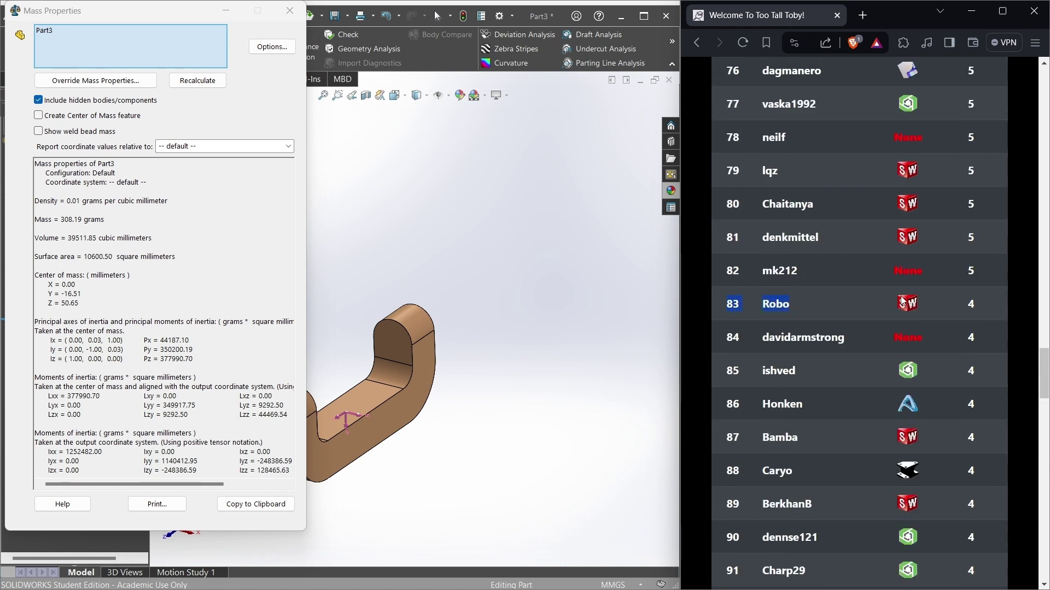